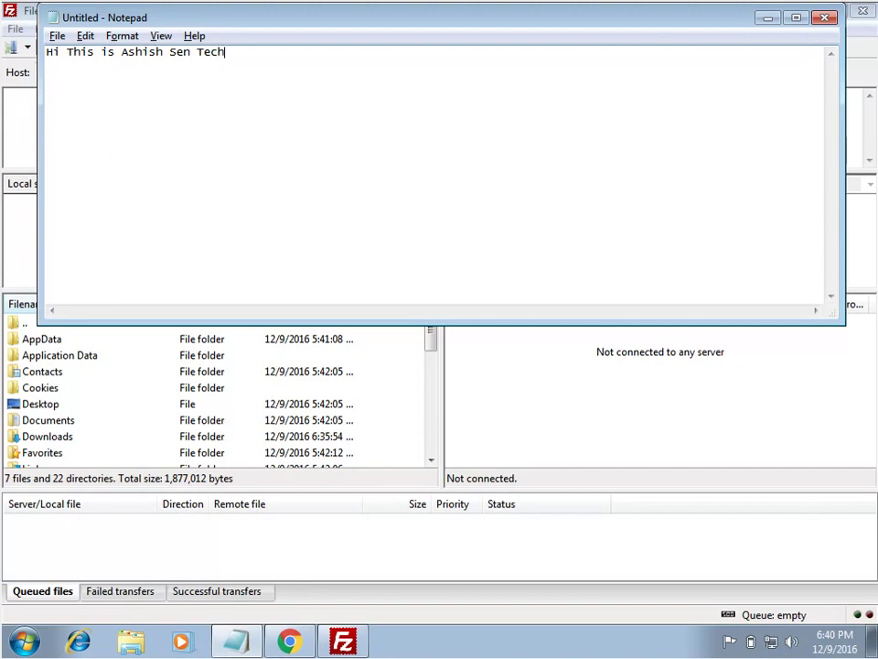
Step: Complete the introduction line so it ends with "Technical Head in DSTC ." and start a new line
{"action": "type", "text": "al Head in DSTC "}
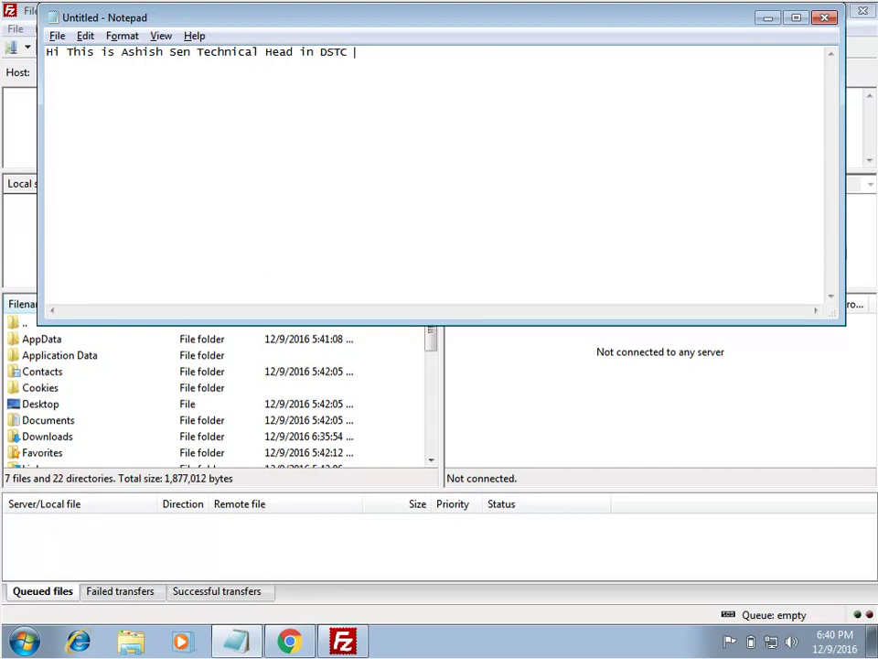
{"action": "type", "text": "."}
{"action": "key", "text": "Return"}
Step: Write "In last video we have seen how to download filezilla and install" on the second line of the note
{"action": "type", "text": "In "}
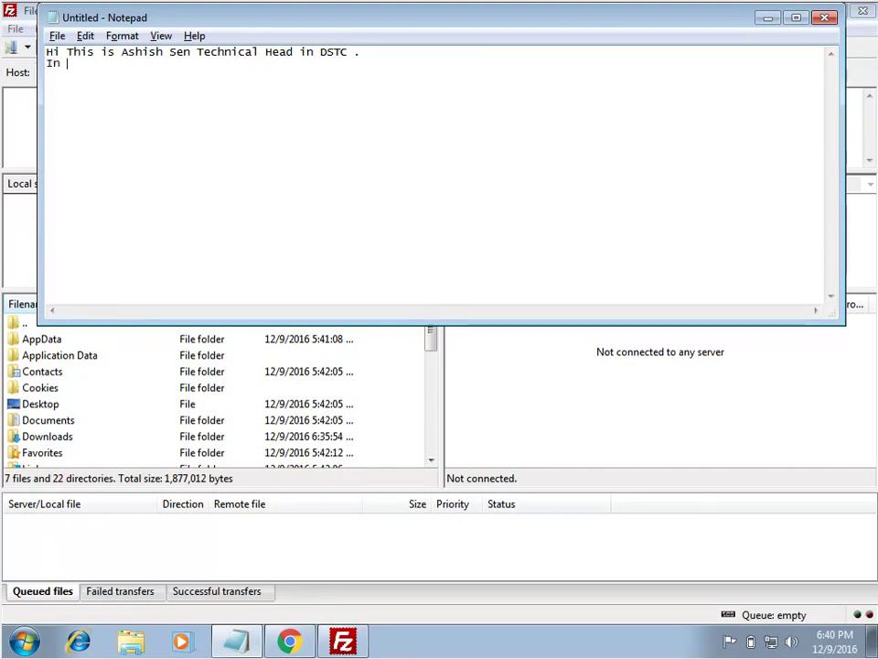
{"action": "type", "text": "last video we"}
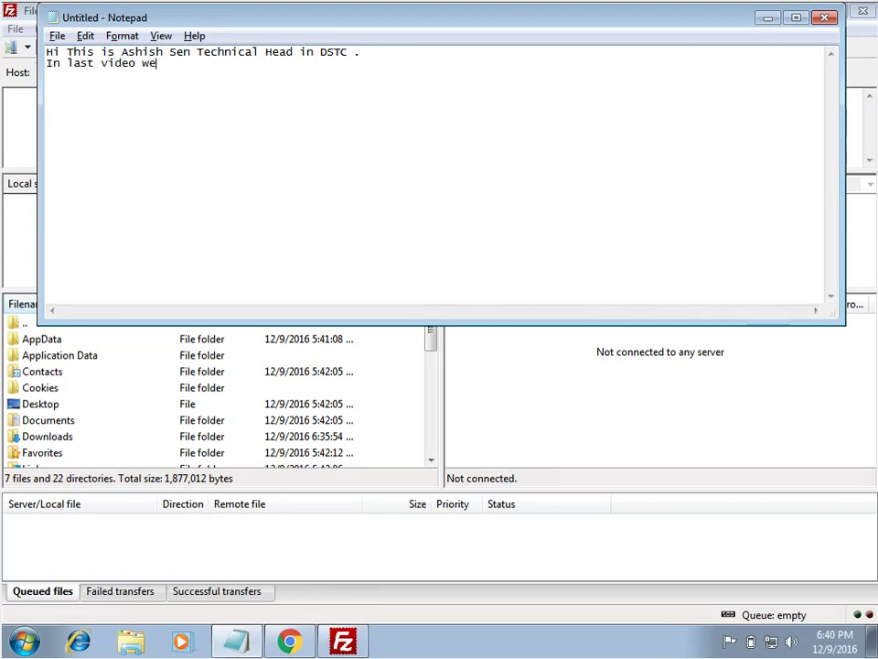
{"action": "type", "text": " have seen h"}
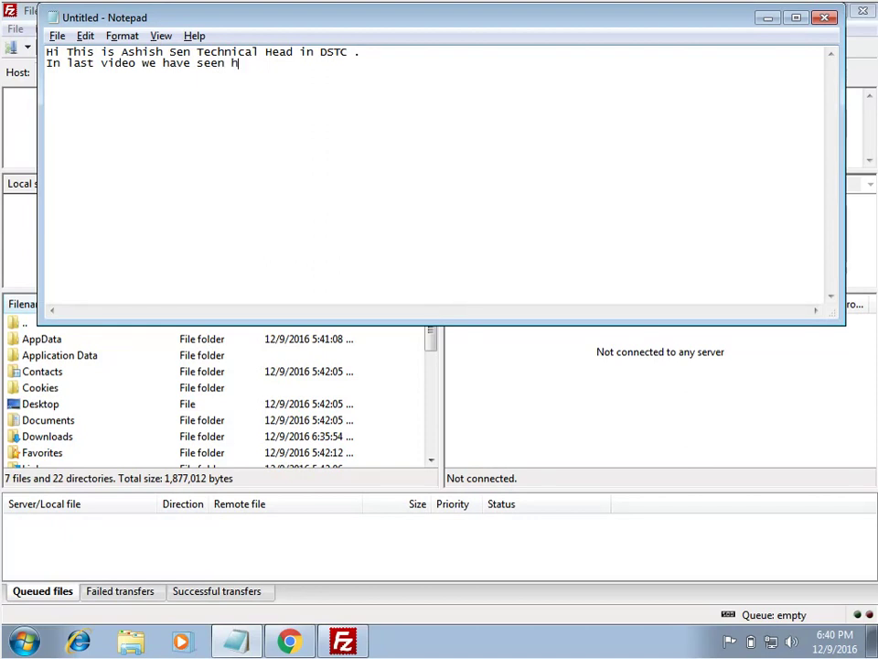
{"action": "type", "text": "aow to downloaf"}
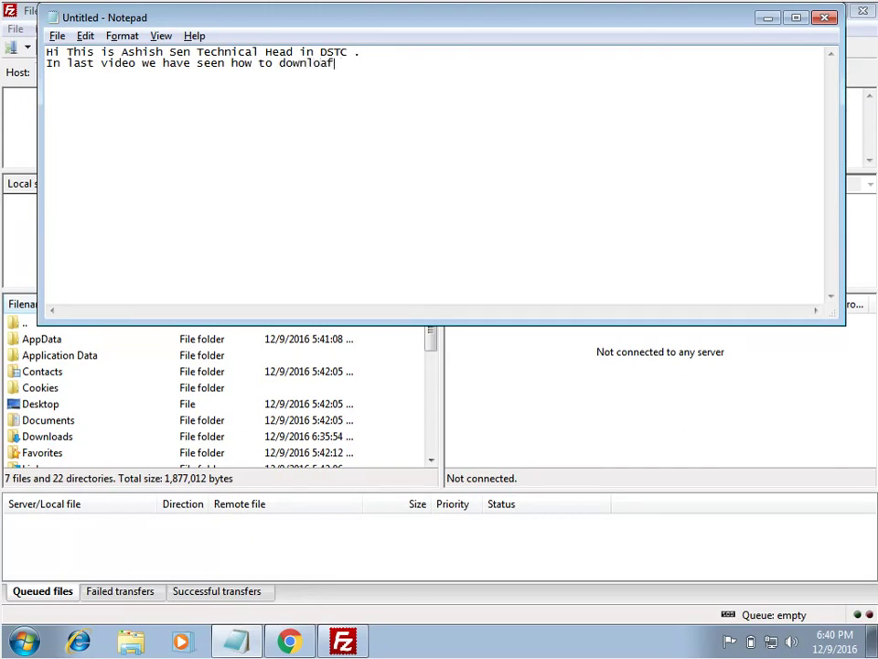
{"action": "key", "text": "BackSpace"}
{"action": "type", "text": "d filezilla and install "}
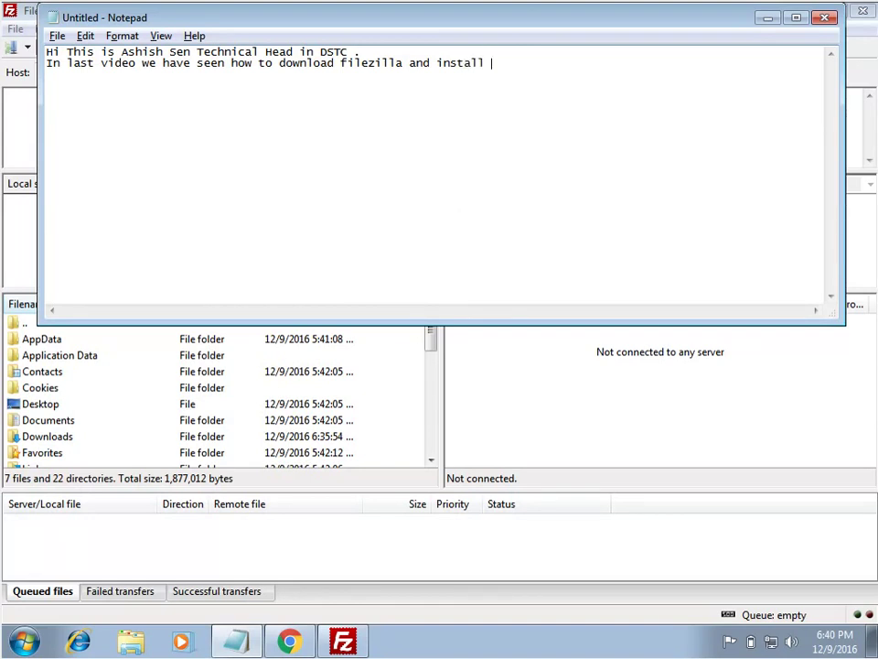
Step: Continue the second line with "it . Now we will se how to configure filezilla so that we can" and start a new line
{"action": "type", "text": "it . Now we will se how to "}
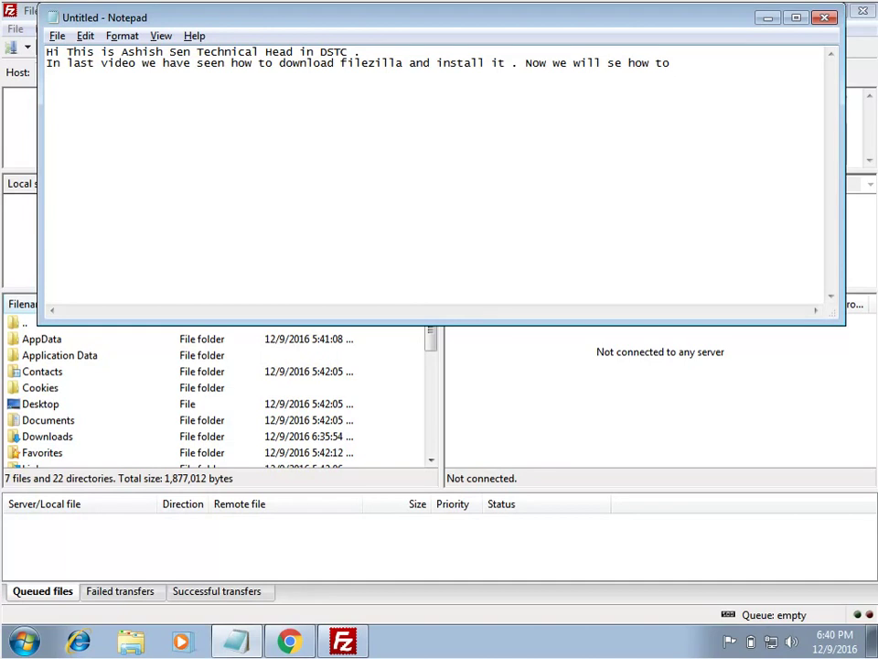
{"action": "type", "text": "configure filezilla "}
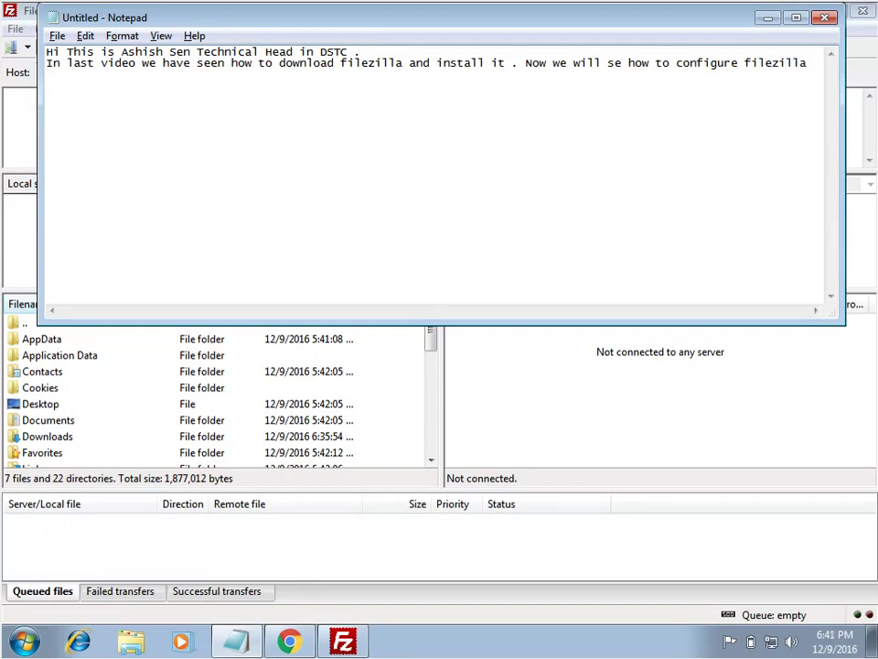
{"action": "type", "text": "so that we can"}
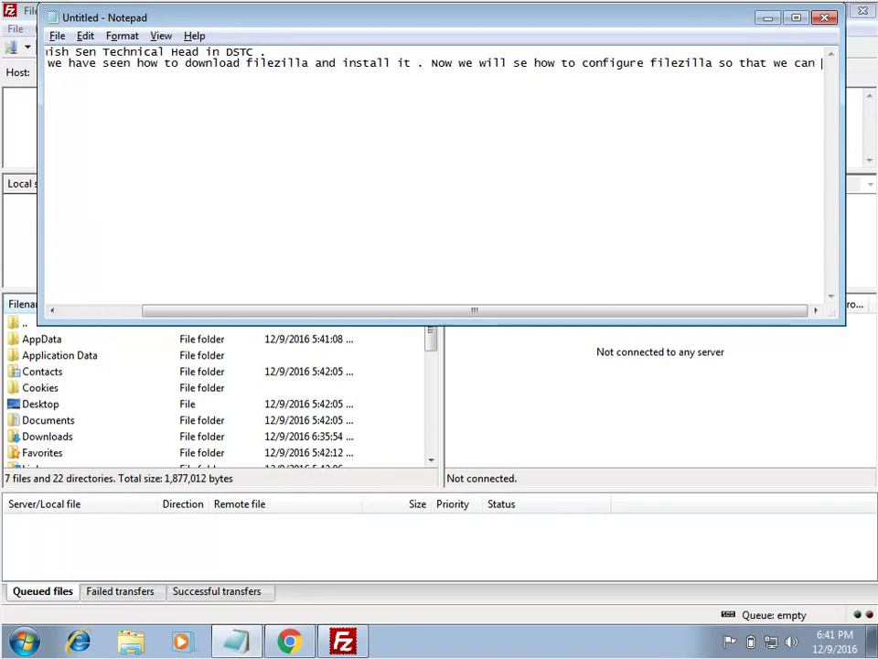
{"action": "key", "text": "Return"}
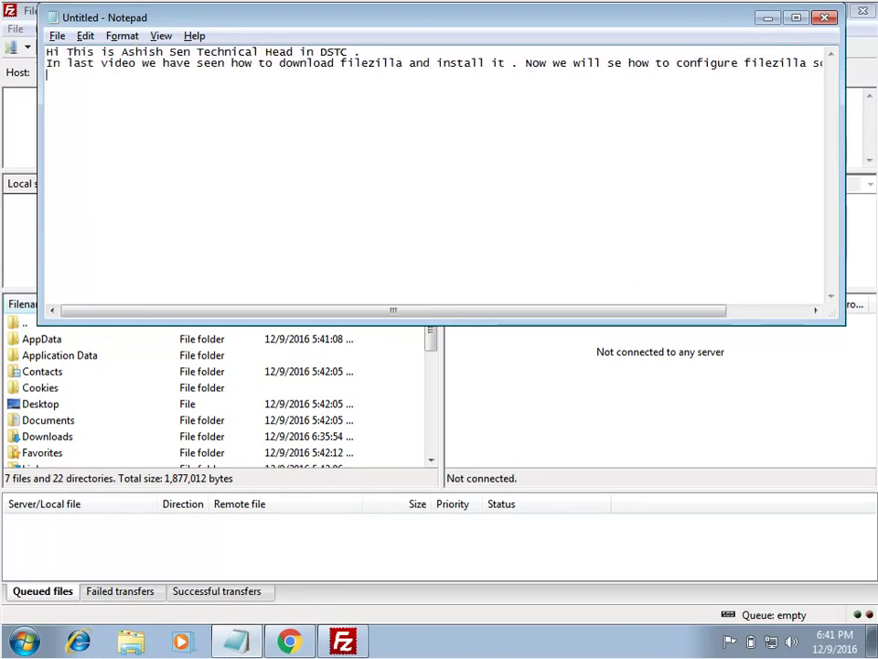
Step: Write "download video and software from the server Hassel free." on the third line of the note
{"action": "type", "text": "down"}
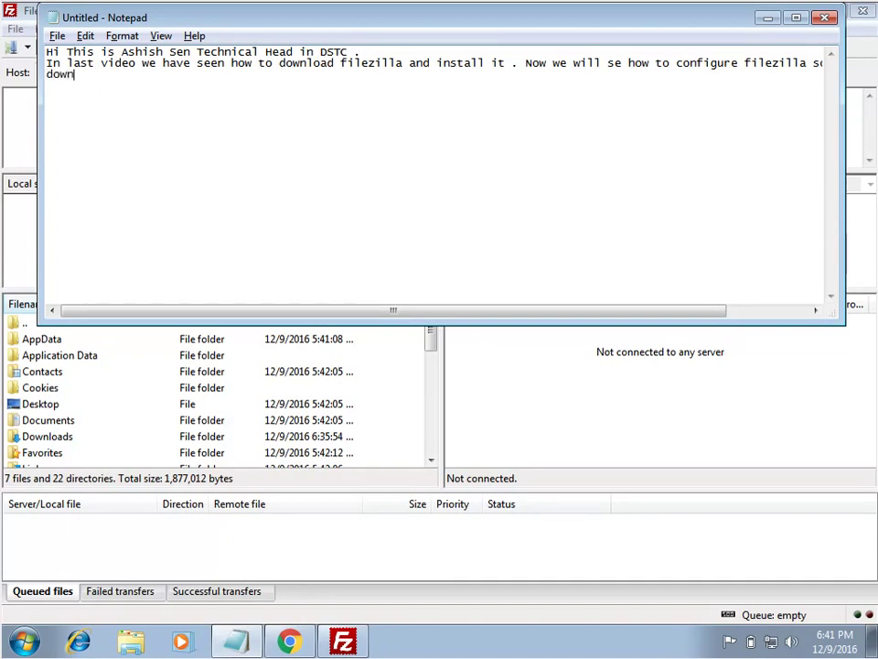
{"action": "type", "text": "load video and "}
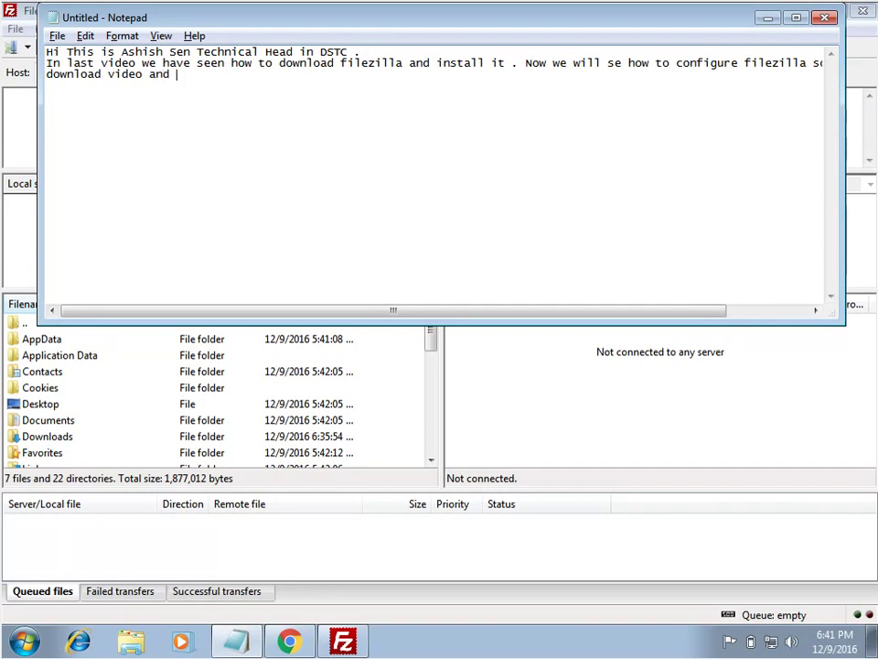
{"action": "type", "text": "software from the "}
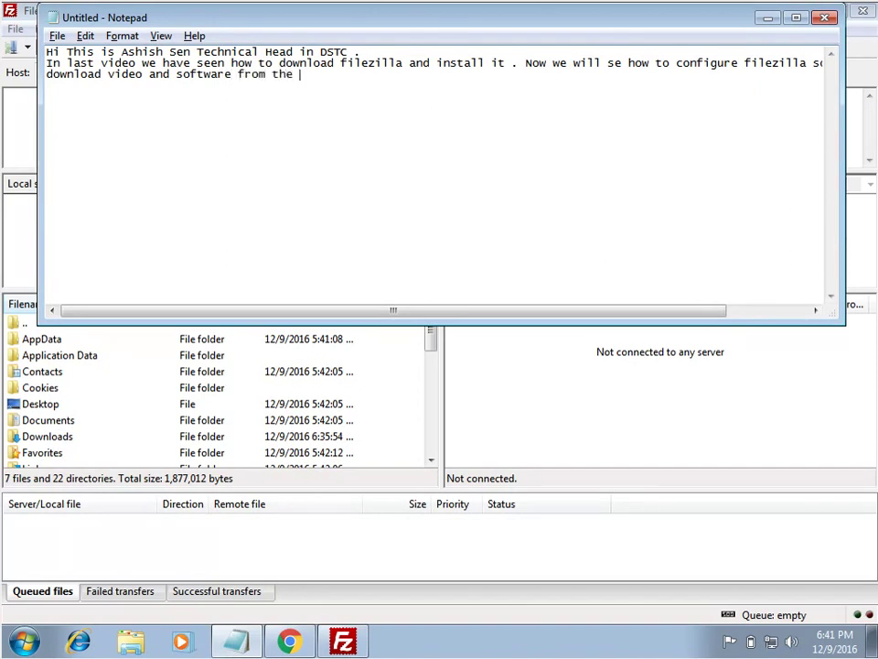
{"action": "type", "text": "server Hass"}
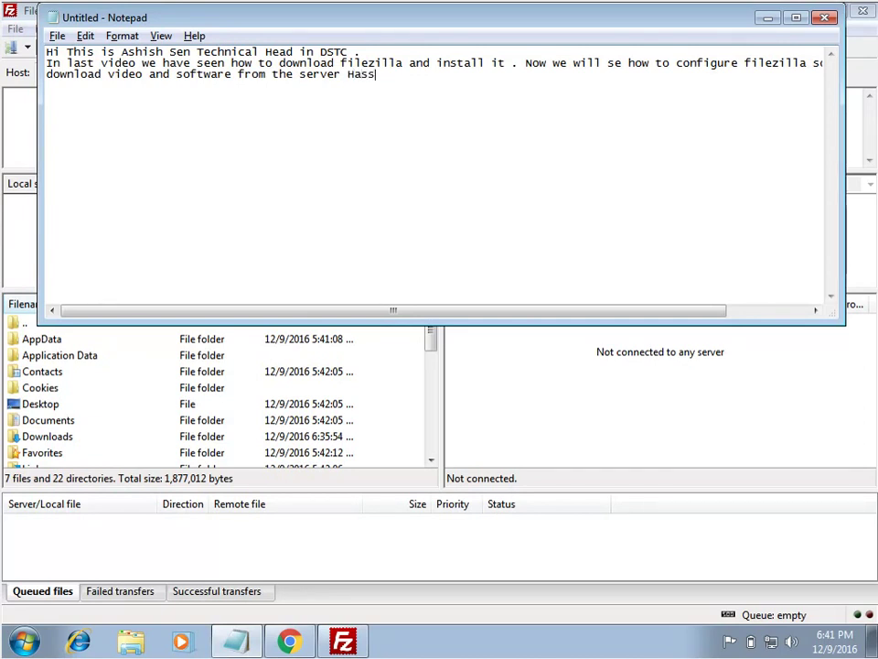
{"action": "type", "text": "el free."}
Step: Leave a blank line and add the line "Let us understand filezilla interface."
{"action": "key", "text": "Return"}
{"action": "type", "text": "10"}
{"action": "key", "text": "BackSpace"}
{"action": "key", "text": "BackSpace"}
{"action": "type", "text": "Let us und"}
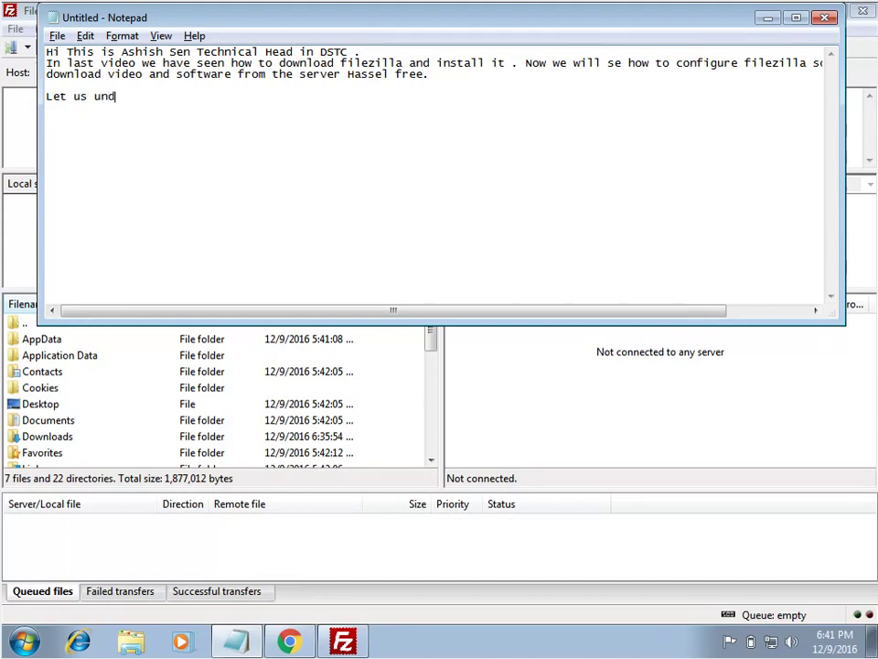
{"action": "type", "text": "erstand filezill"}
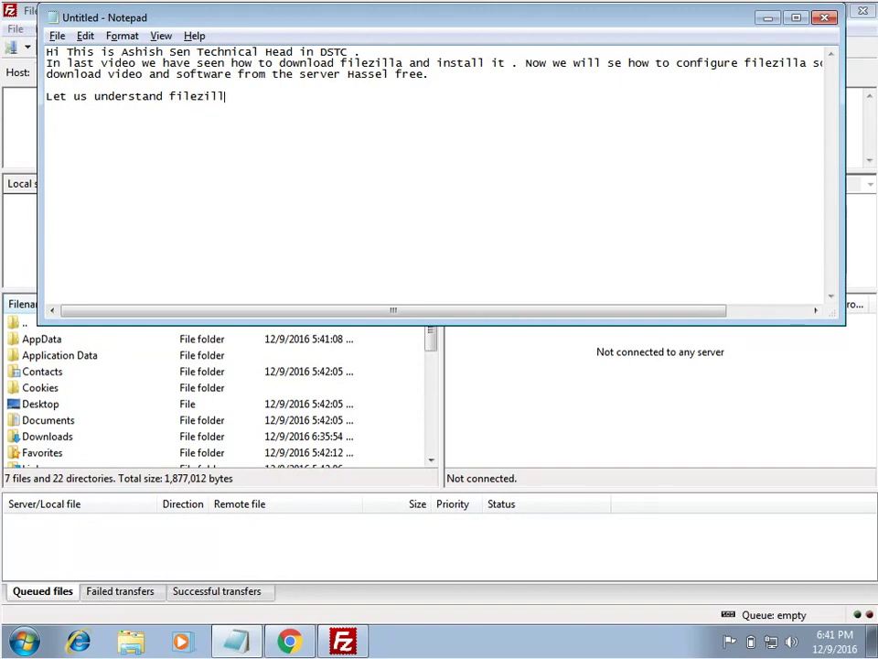
{"action": "type", "text": "a interface"}
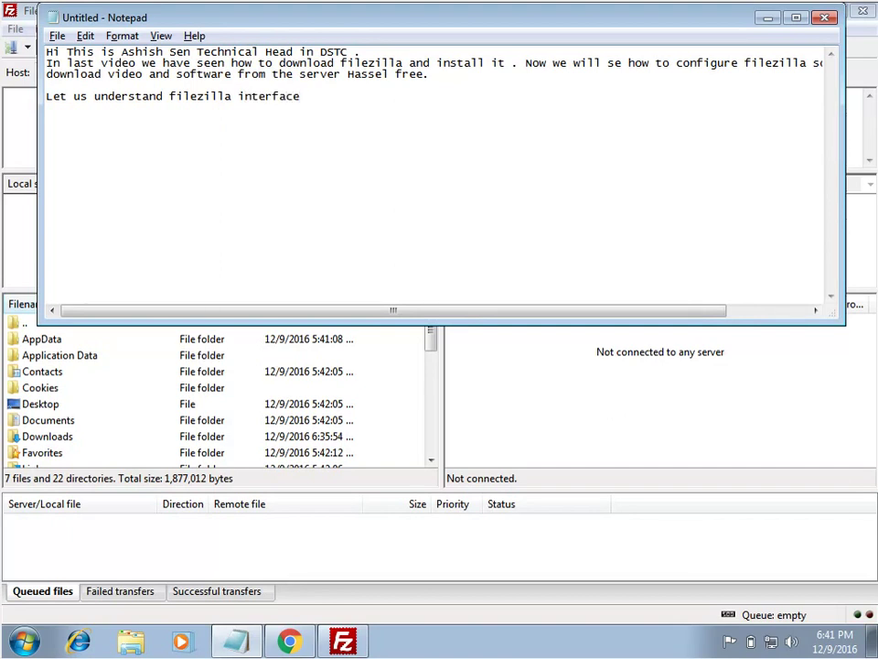
{"action": "type", "text": "."}
Step: View FileZilla's message log area, return to Notepad and write "Top box is server/client connection" on a new line
{"action": "left_click", "coordinate": [17, 105]}
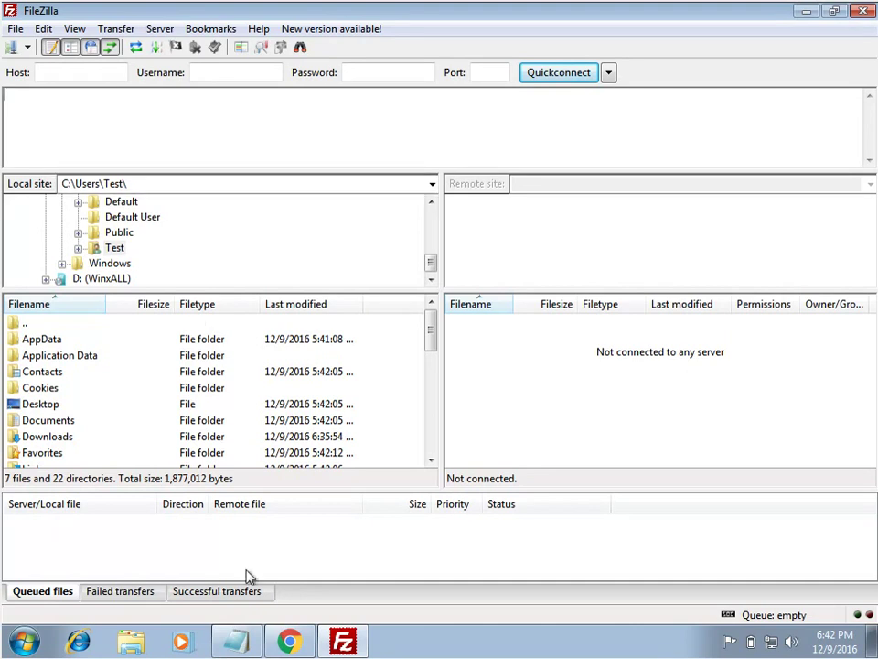
{"action": "left_click", "coordinate": [236, 641]}
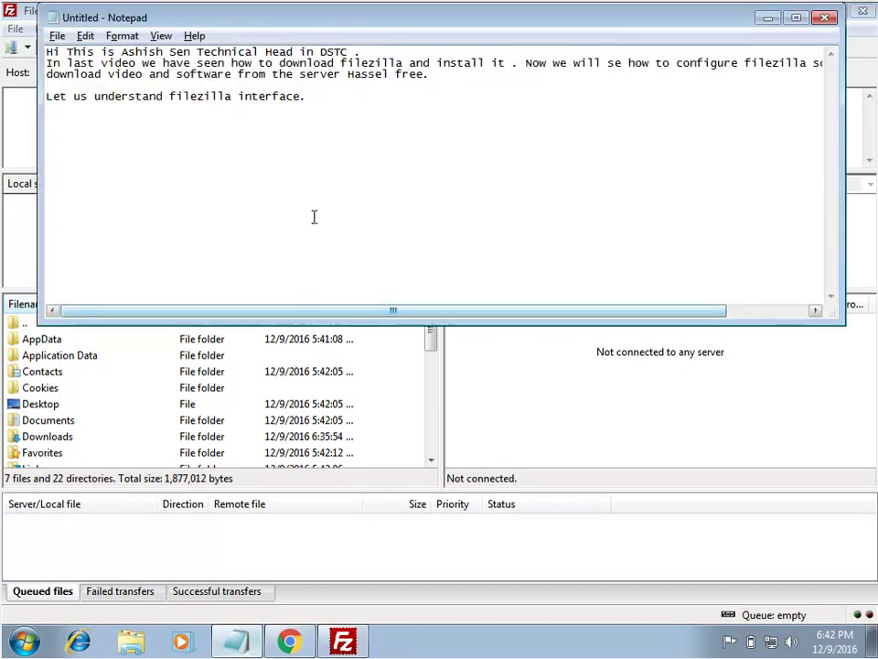
{"action": "key", "text": "Return"}
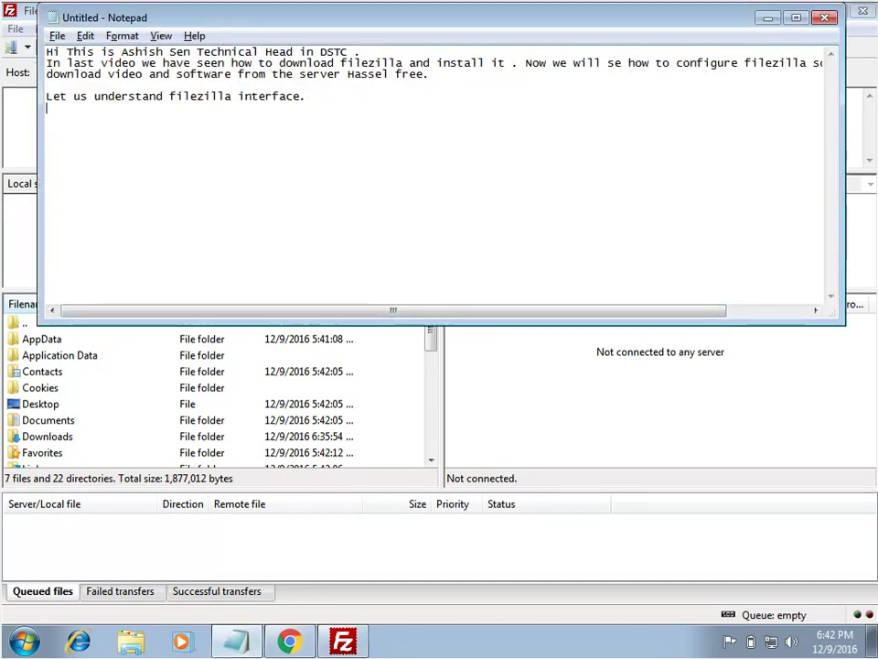
{"action": "type", "text": "Top box is "}
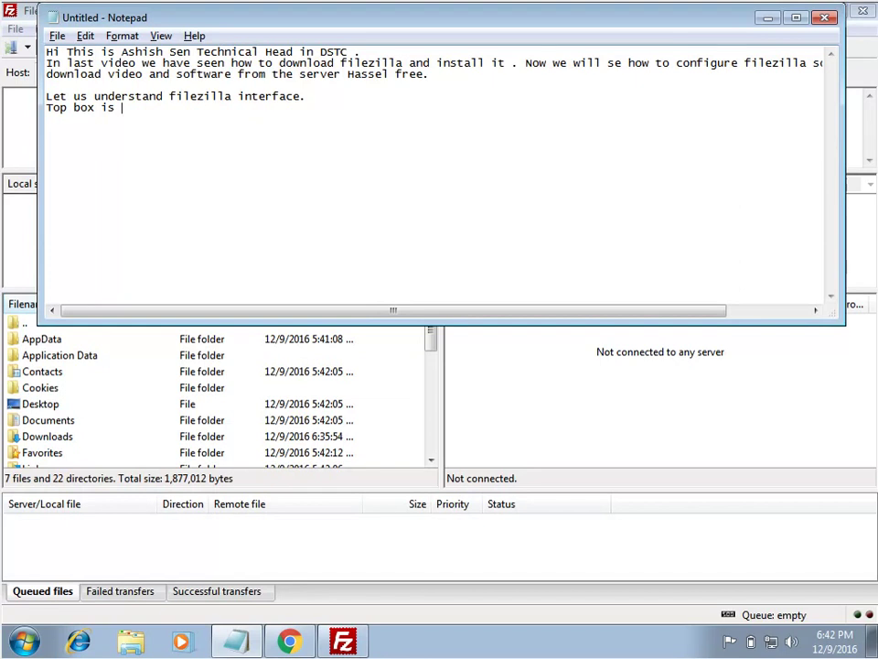
{"action": "type", "text": "c"}
{"action": "key", "text": "BackSpace"}
{"action": "type", "text": "server/clien"}
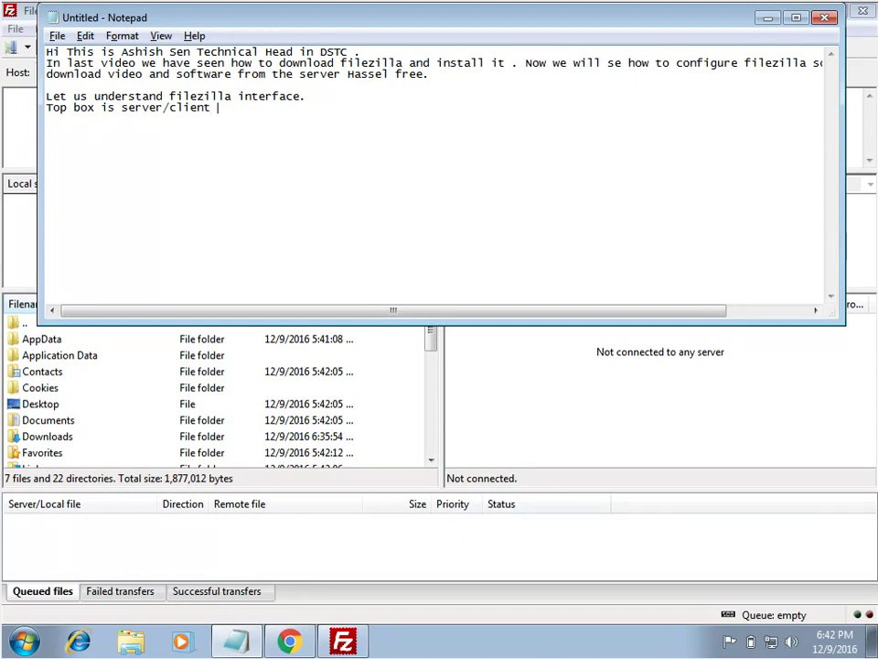
{"action": "type", "text": "t connection "}
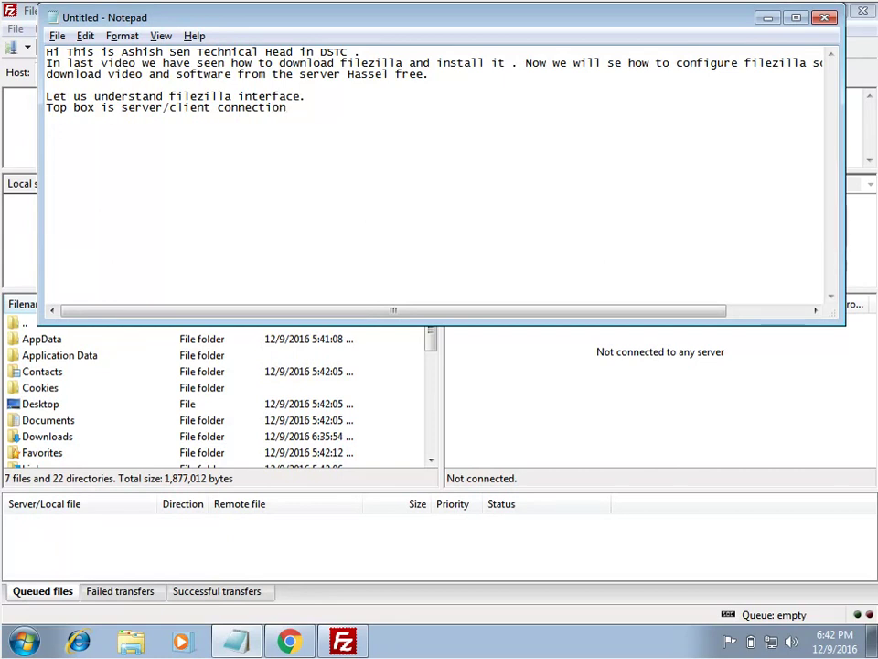
Step: Finish the top box line with "status where we can see the connection between server is established"
{"action": "type", "text": "status whr"}
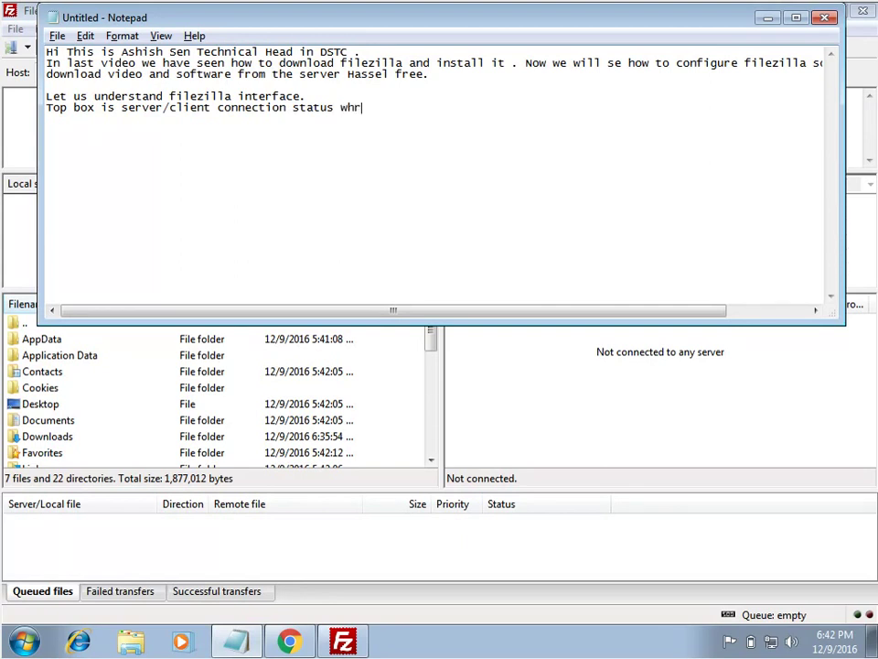
{"action": "key", "text": "BackSpace"}
{"action": "type", "text": "ere we can see "}
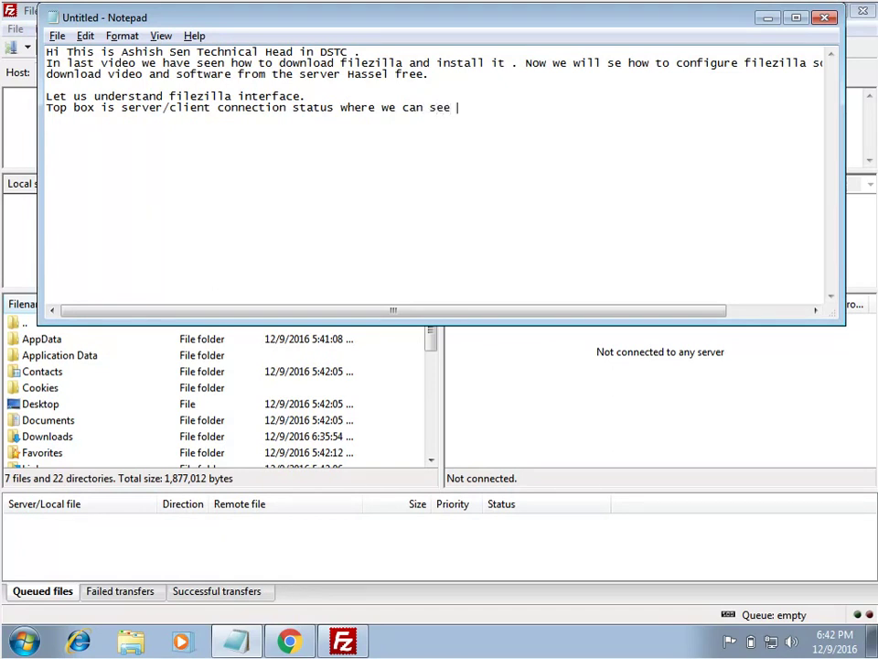
{"action": "type", "text": "the connection "}
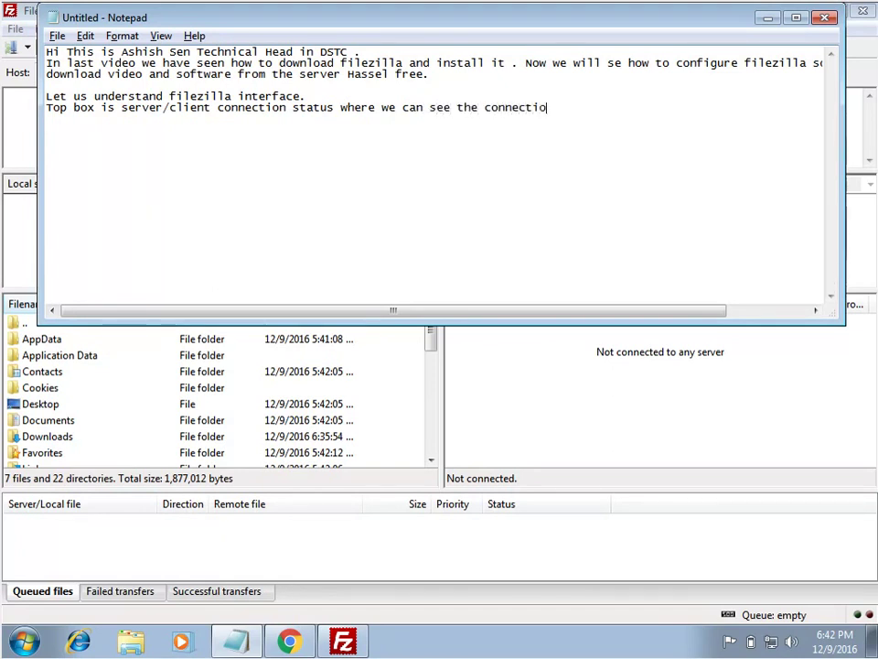
{"action": "type", "text": "between server is es"}
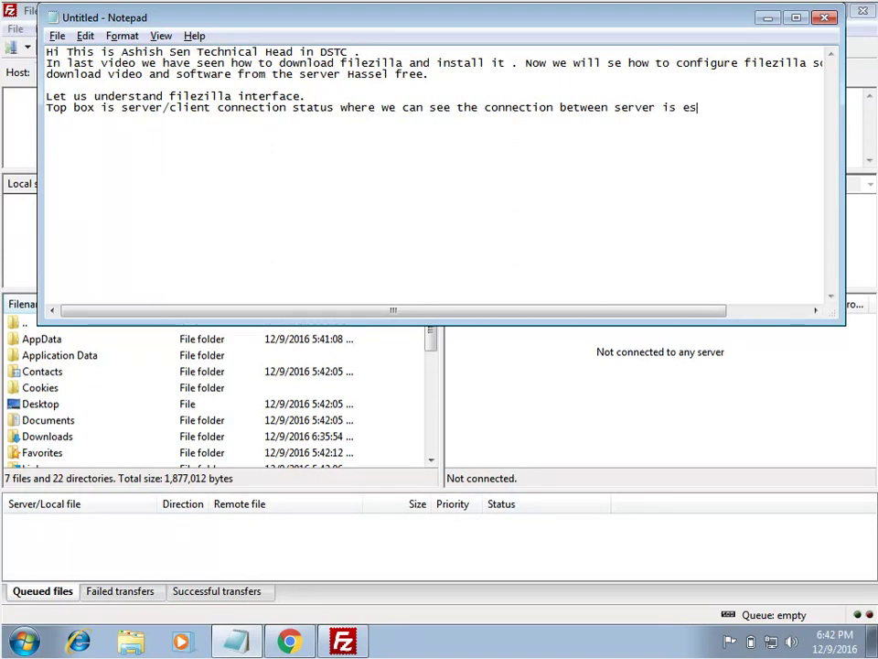
{"action": "type", "text": "tavlished"}
{"action": "key", "text": "BackSpace"}
{"action": "key", "text": "BackSpace"}
{"action": "key", "text": "BackSpace"}
{"action": "key", "text": "BackSpace"}
{"action": "key", "text": "BackSpace"}
{"action": "key", "text": "BackSpace"}
{"action": "type", "text": "blished"}
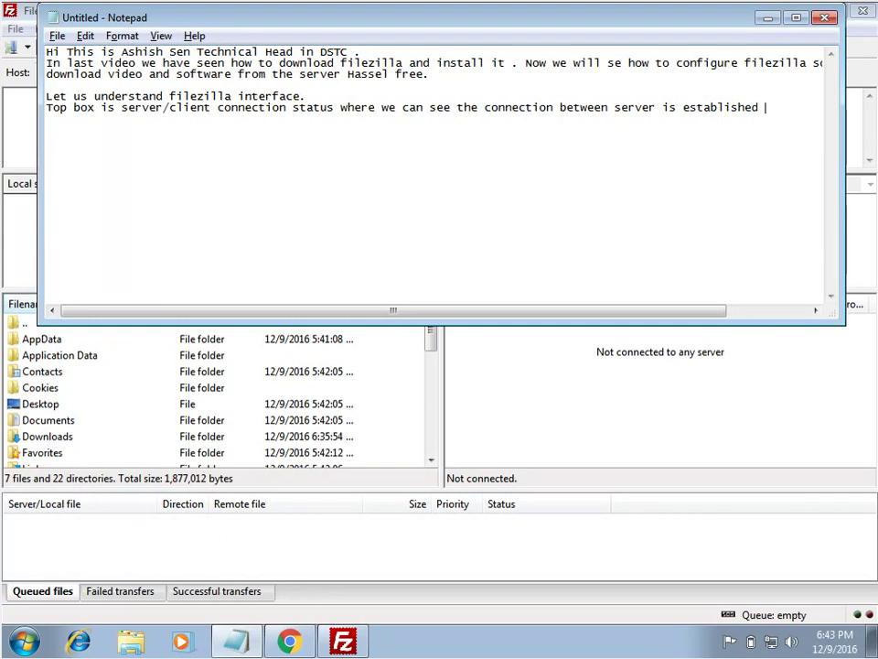
Step: Prefix the top box line with "#" and begin the line below it with "#"
{"action": "key", "text": "Return"}
{"action": "key", "text": "Up"}
{"action": "type", "text": "#"}
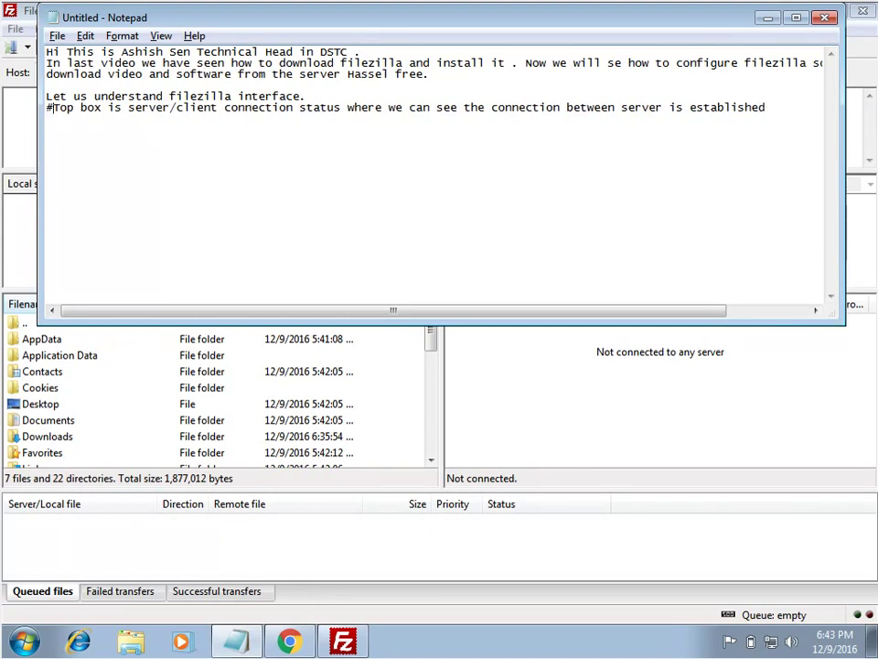
{"action": "key", "text": "Down"}
{"action": "type", "text": "#"}
Step: View FileZilla's local site area, return to Notepad and complete the "#" line with "Second Half is local i.e our computer drive"
{"action": "left_click", "coordinate": [26, 240]}
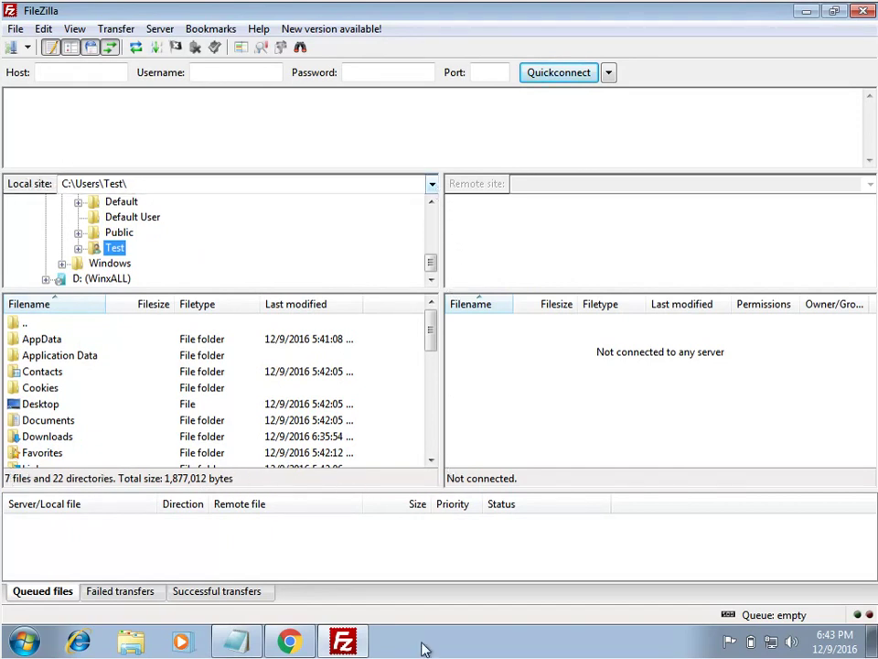
{"action": "left_click", "coordinate": [236, 641]}
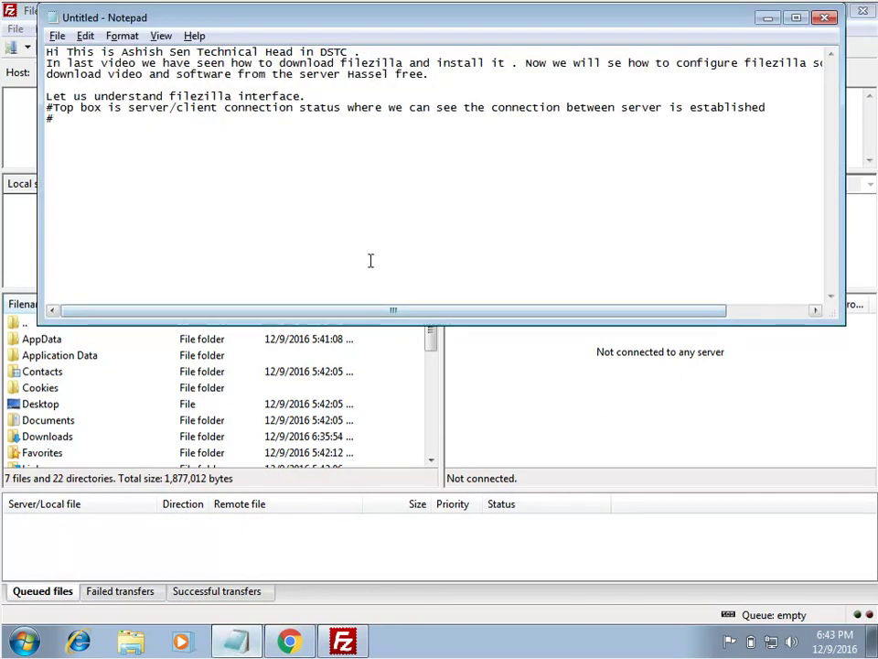
{"action": "type", "text": "Secon"}
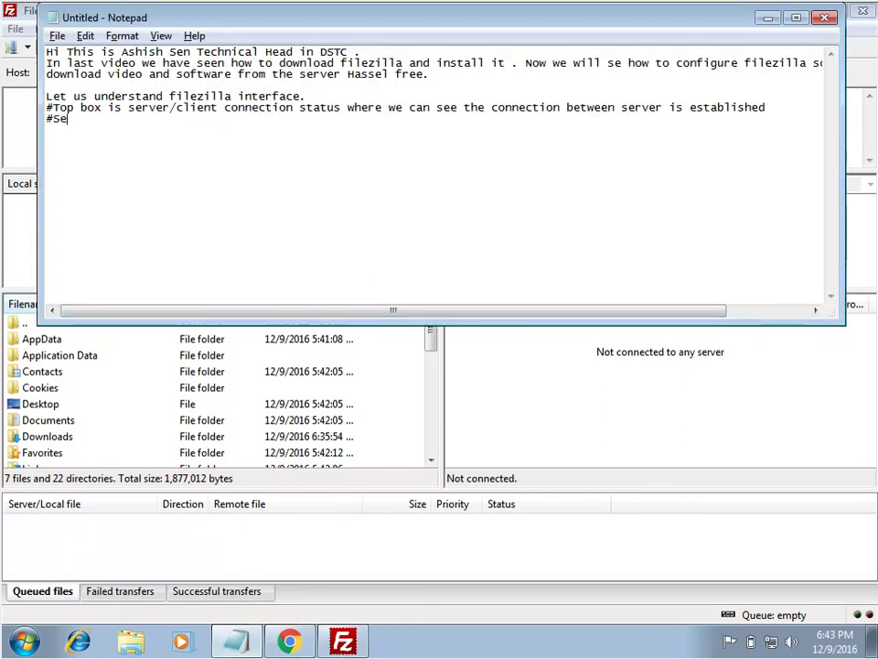
{"action": "type", "text": "Half"}
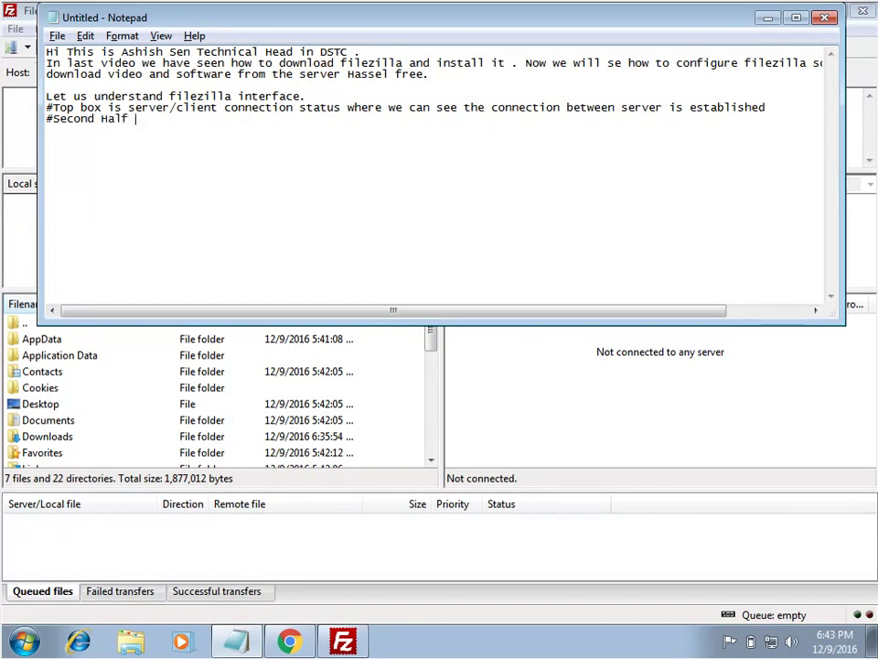
{"action": "type", "text": " is local i.e our "}
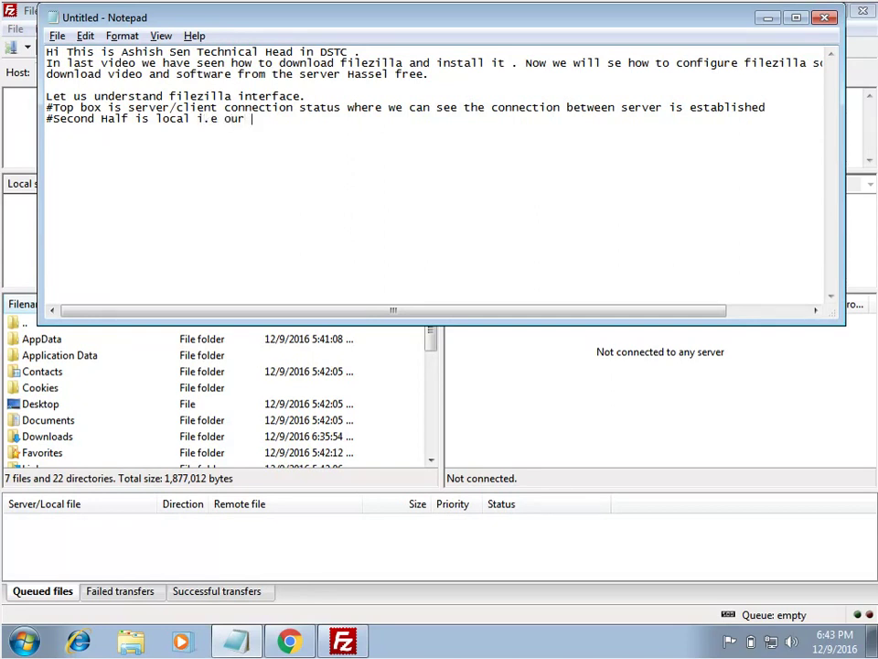
{"action": "type", "text": "computer "}
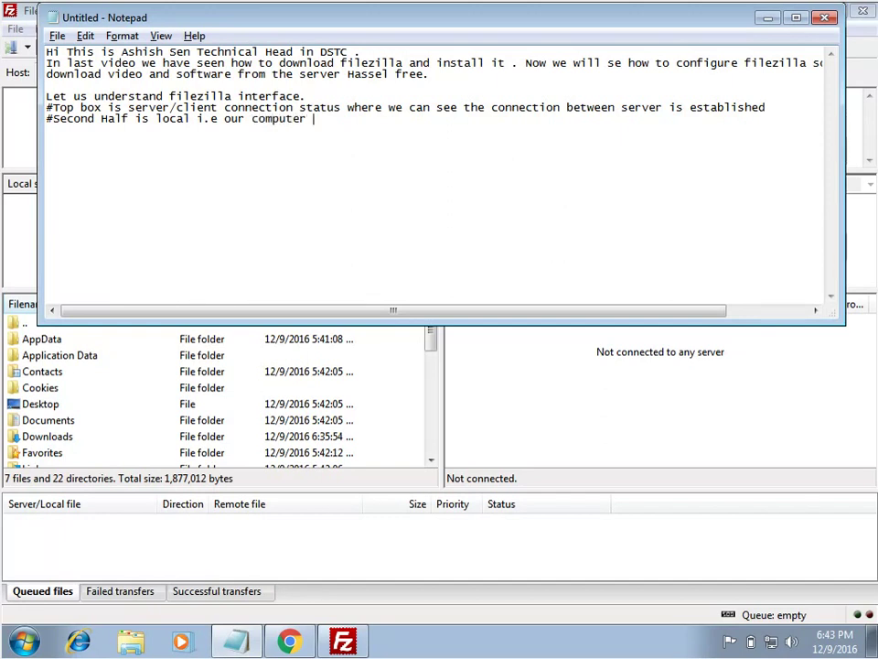
{"action": "type", "text": "drive"}
Step: Add a new line reading "#Second another half is remote server/site i.e space at server end"
{"action": "key", "text": "Return"}
{"action": "type", "text": "#Second "}
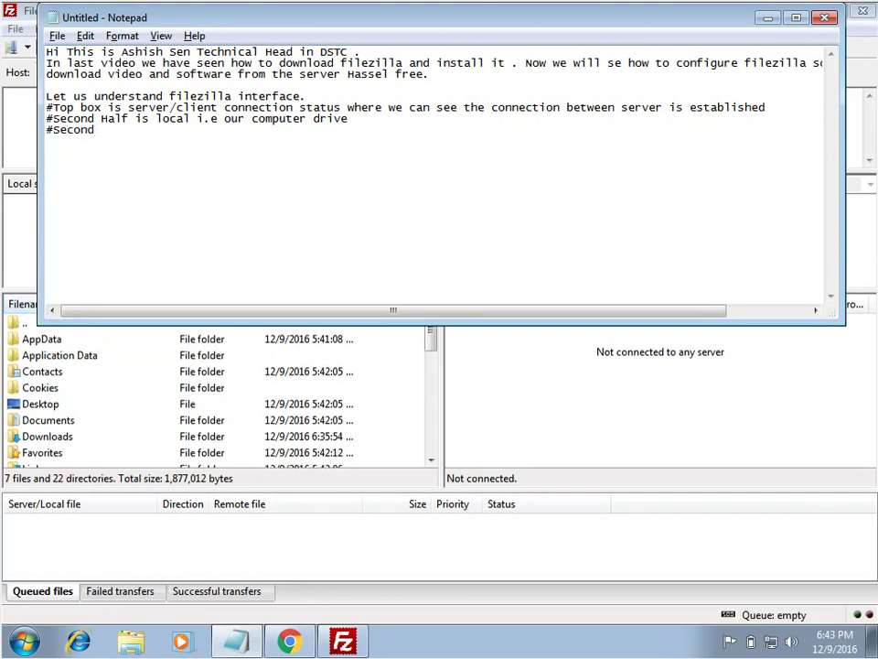
{"action": "type", "text": "another half is "}
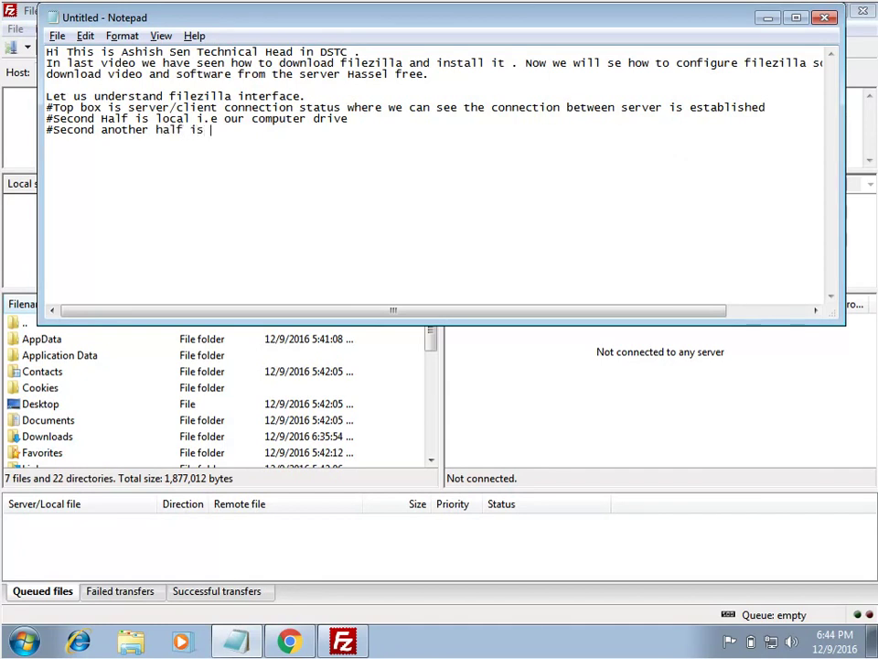
{"action": "type", "text": "remote server"}
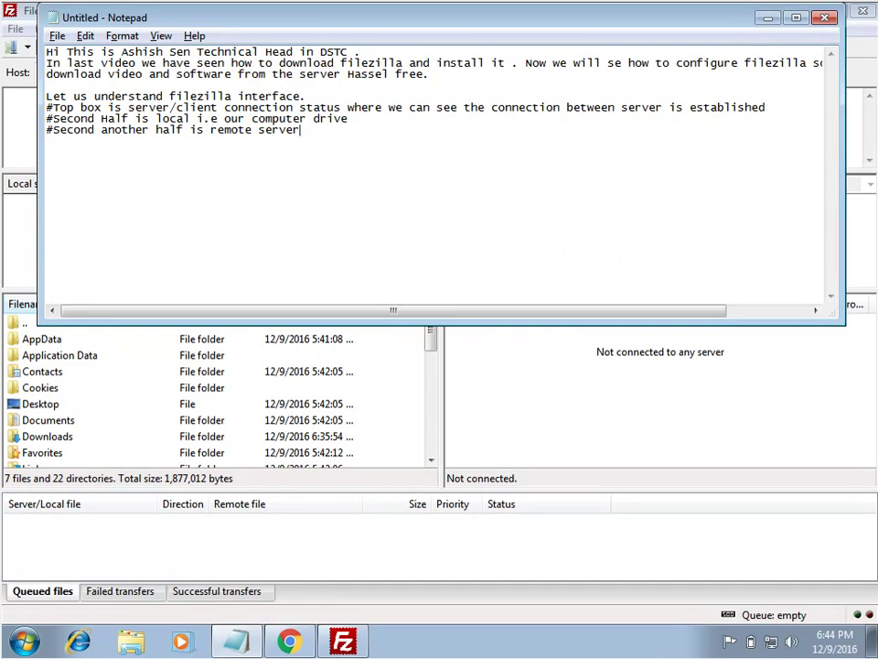
{"action": "type", "text": "/site i.e"}
{"action": "key", "text": "BackSpace"}
{"action": "type", "text": "space"}
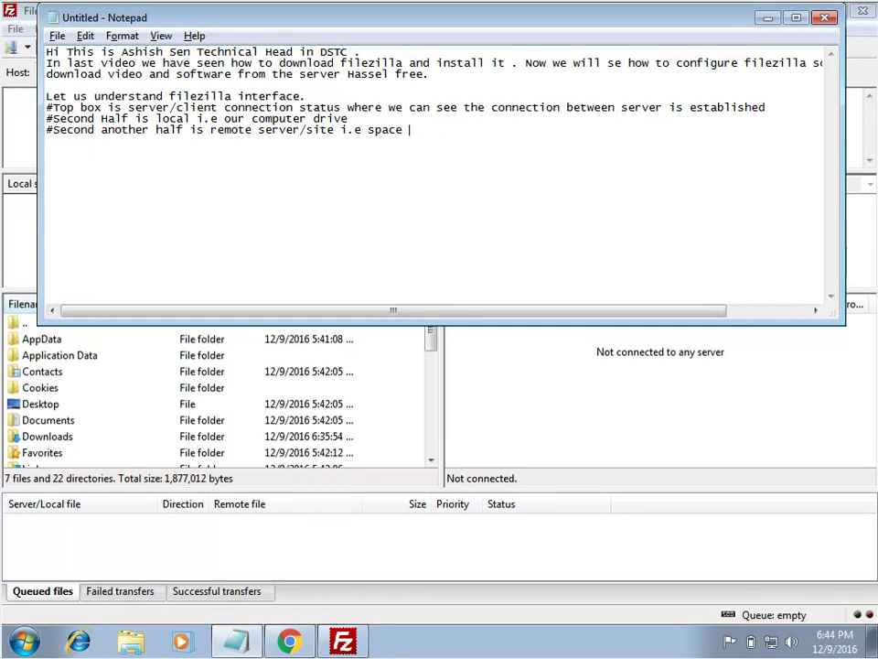
{"action": "type", "text": " at server end"}
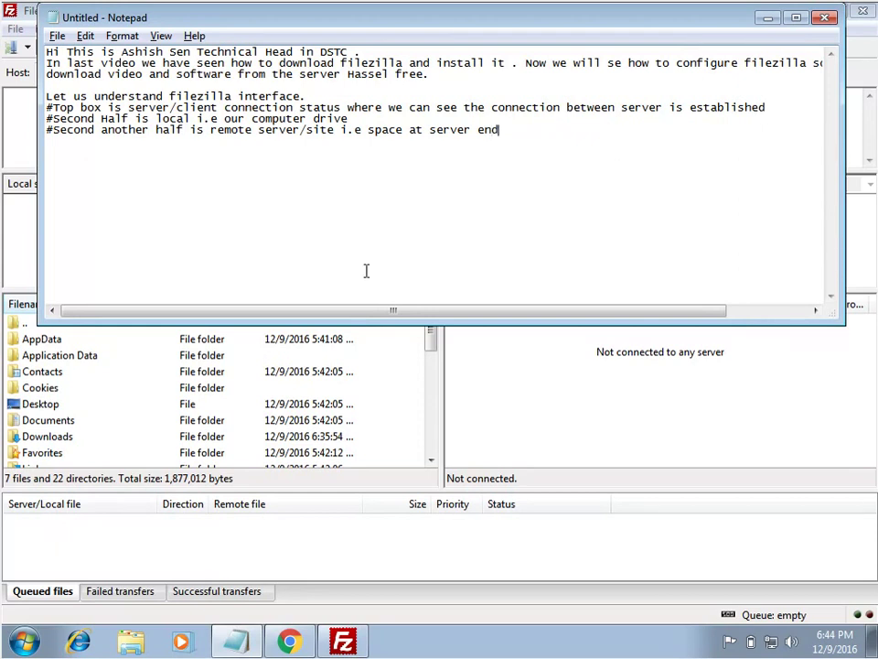
Step: View FileZilla's transfer queue, return to Notepad and add "#Last one is File download status box where we can see the files download status."
{"action": "left_click", "coordinate": [506, 496]}
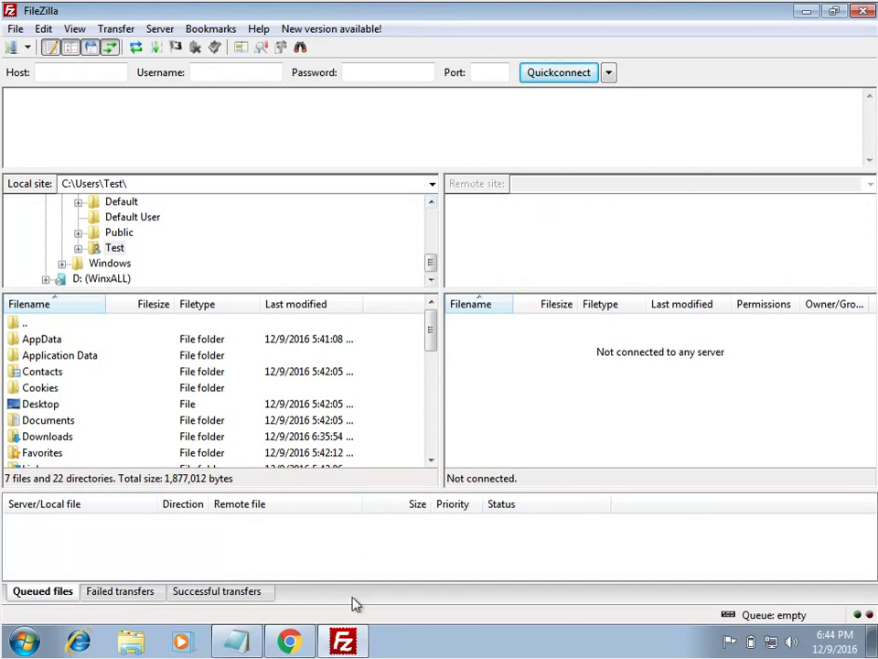
{"action": "left_click", "coordinate": [234, 640]}
{"action": "left_click", "coordinate": [581, 130]}
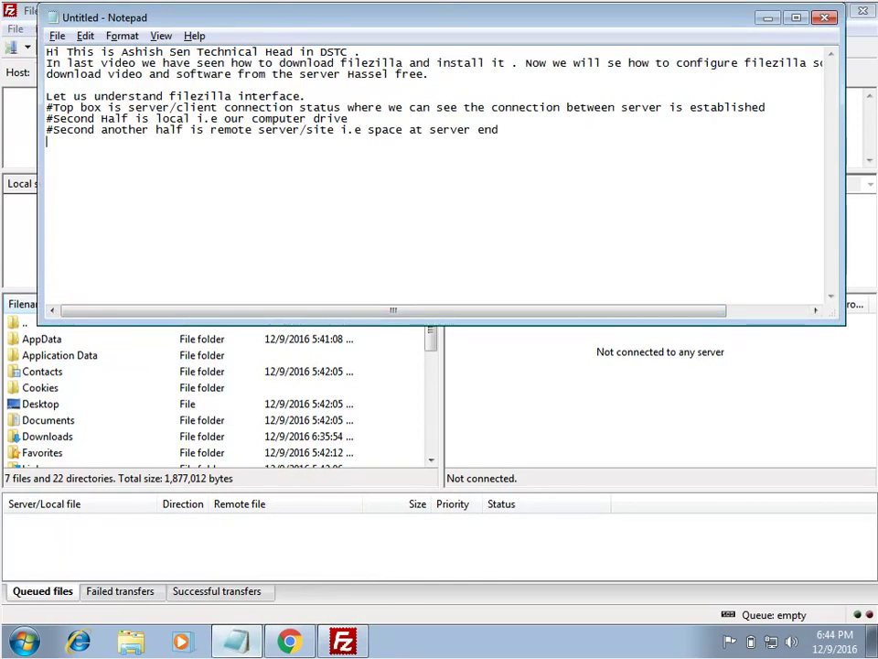
{"action": "type", "text": "#Last one is"}
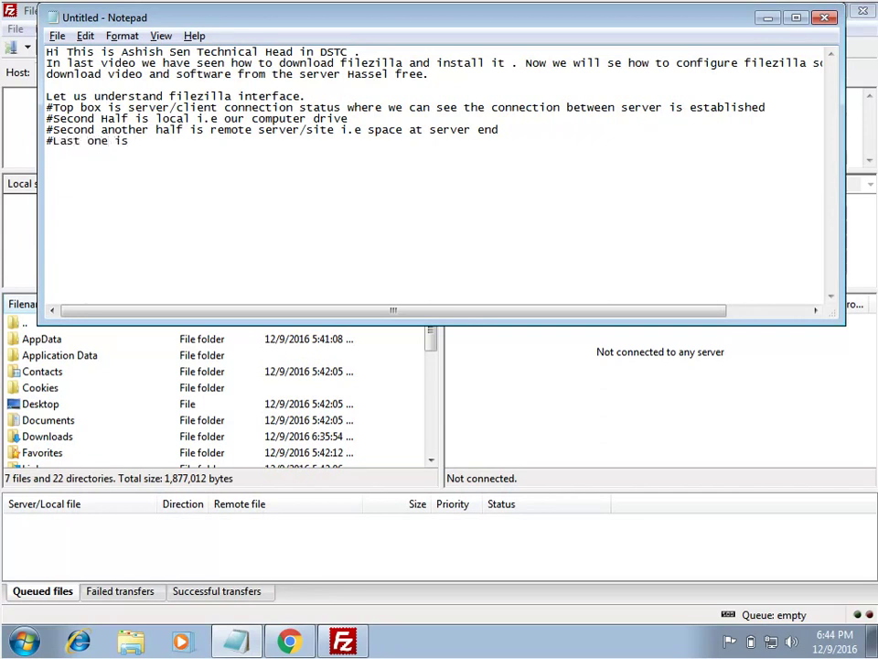
{"action": "type", "text": " File download status"}
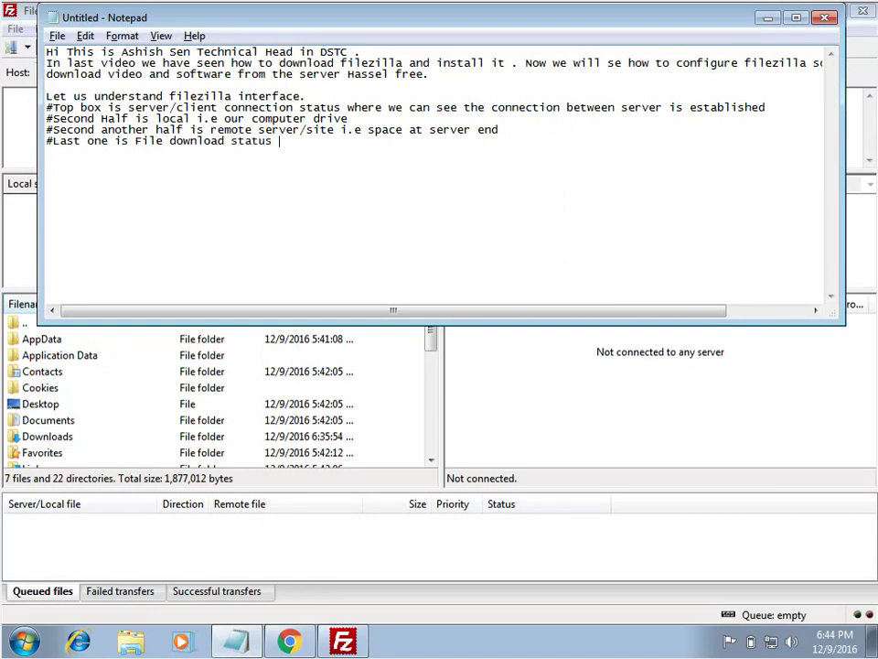
{"action": "type", "text": " box where we can see "}
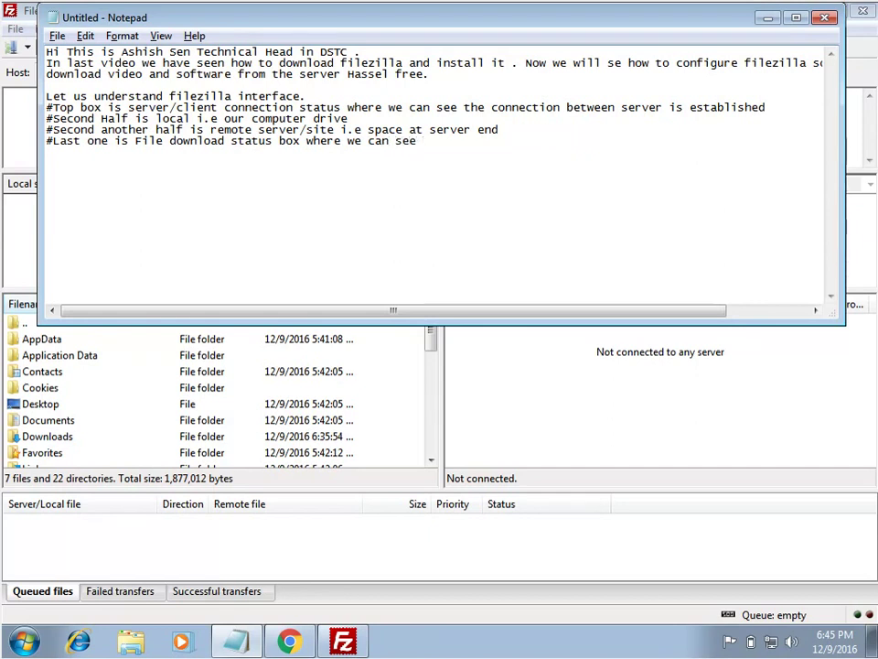
{"action": "type", "text": "the files downlo"}
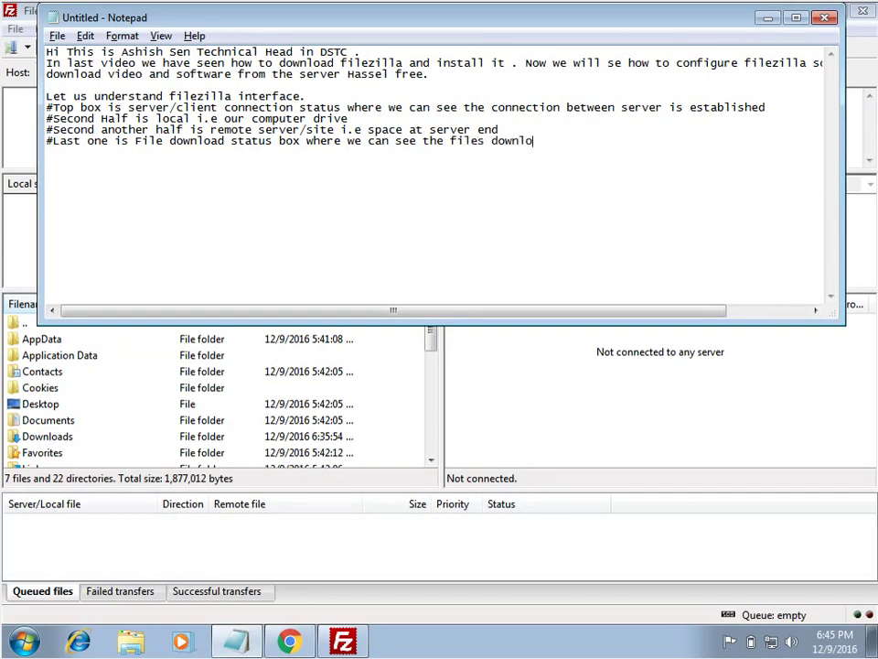
{"action": "type", "text": "ad status."}
Step: Leave a blank line and add "Now let see how to configure Filezilla server for Downloading DSTC files ."
{"action": "key", "text": "Return"}
{"action": "key", "text": "Return"}
{"action": "type", "text": "Now let see "}
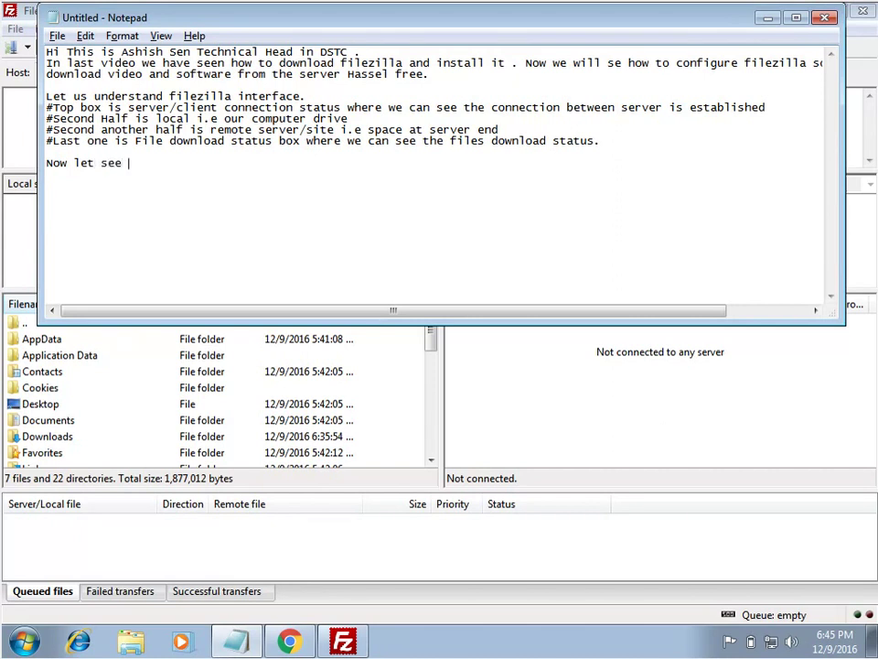
{"action": "type", "text": "how to configure Filezill"}
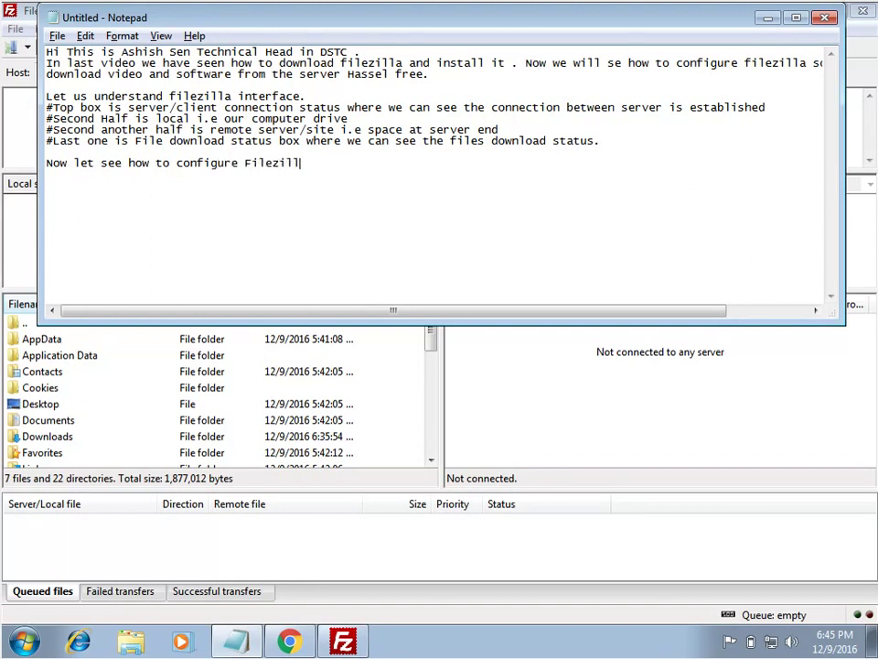
{"action": "type", "text": "a server for "}
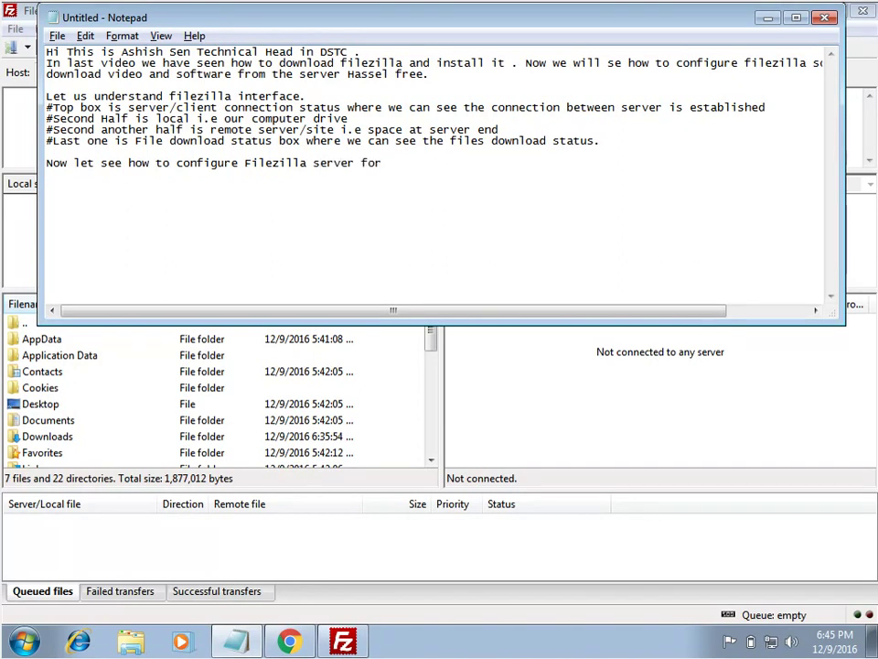
{"action": "type", "text": "Downloading D"}
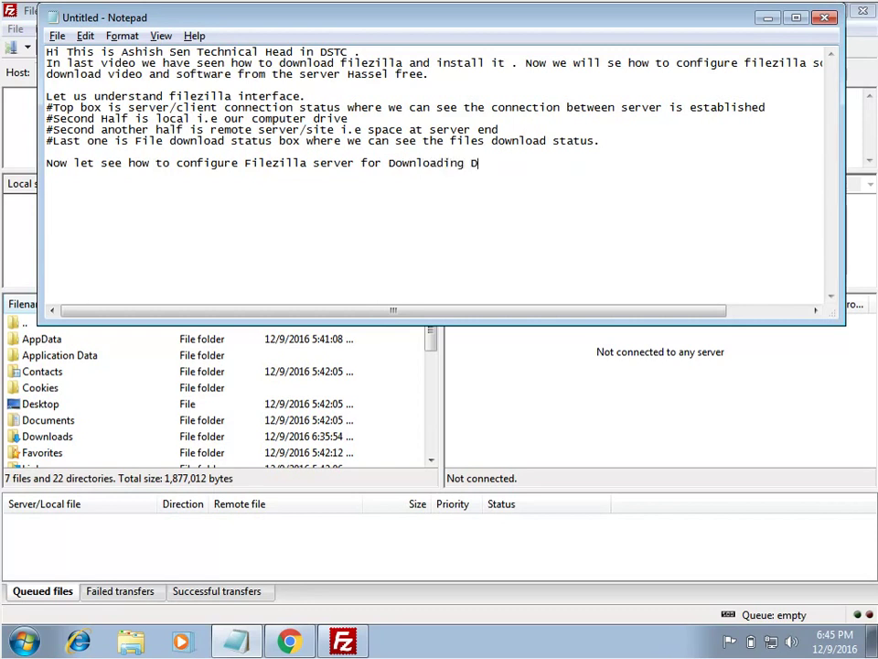
{"action": "type", "text": "STC files ."}
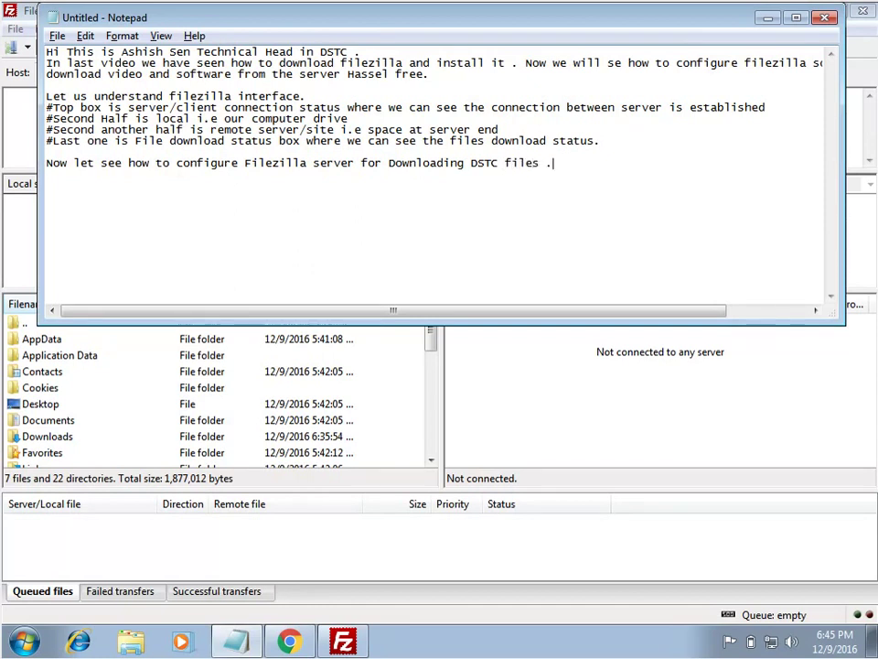
Step: Add the first instruction line, "1) go to site manager on the lefthand top bellow file menu"
{"action": "key", "text": "Return"}
{"action": "type", "text": "1) go to site manager on the"}
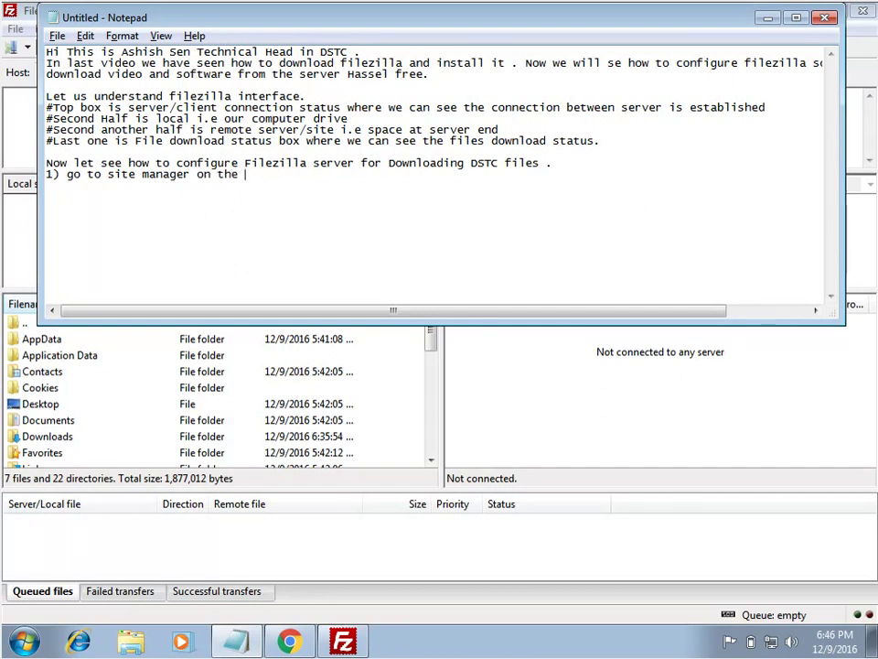
{"action": "type", "text": "lefthand top "}
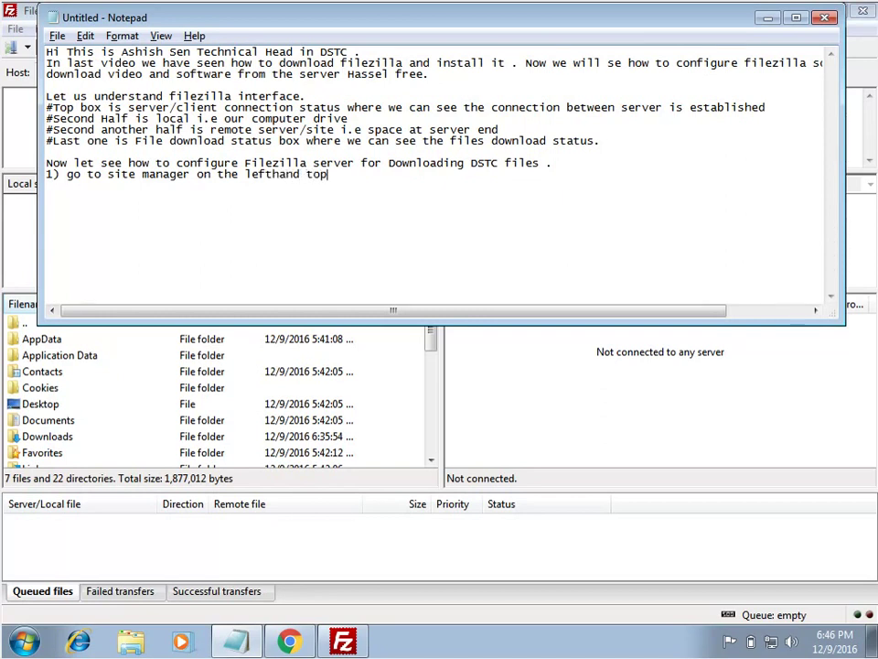
{"action": "type", "text": "bellow file m"}
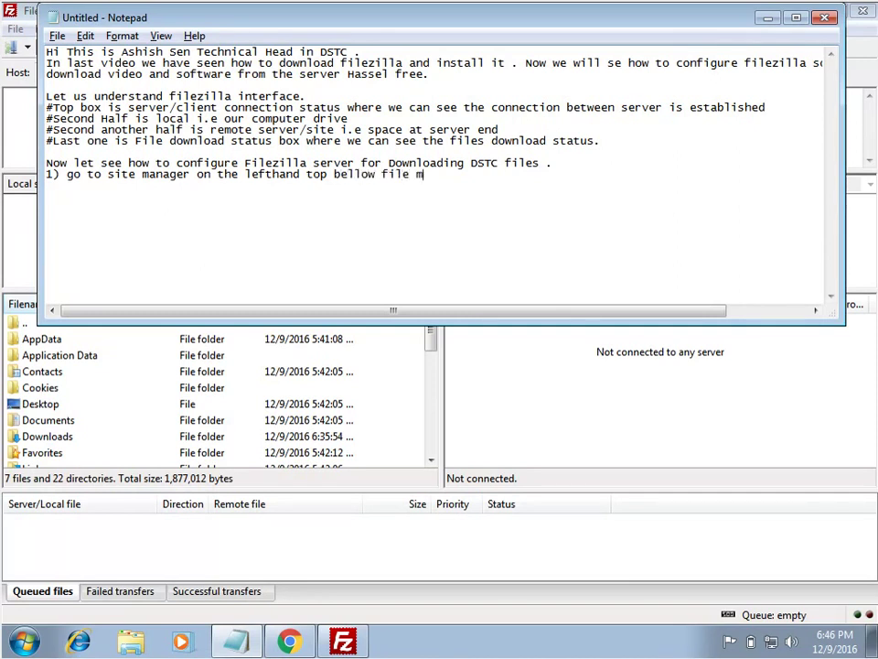
{"action": "type", "text": "enue"}
{"action": "key", "text": "BackSpace"}
Step: Open the Site Manager in FileZilla, return to Notepad and add the line "2) Click on New Site"
{"action": "left_click", "coordinate": [11, 136]}
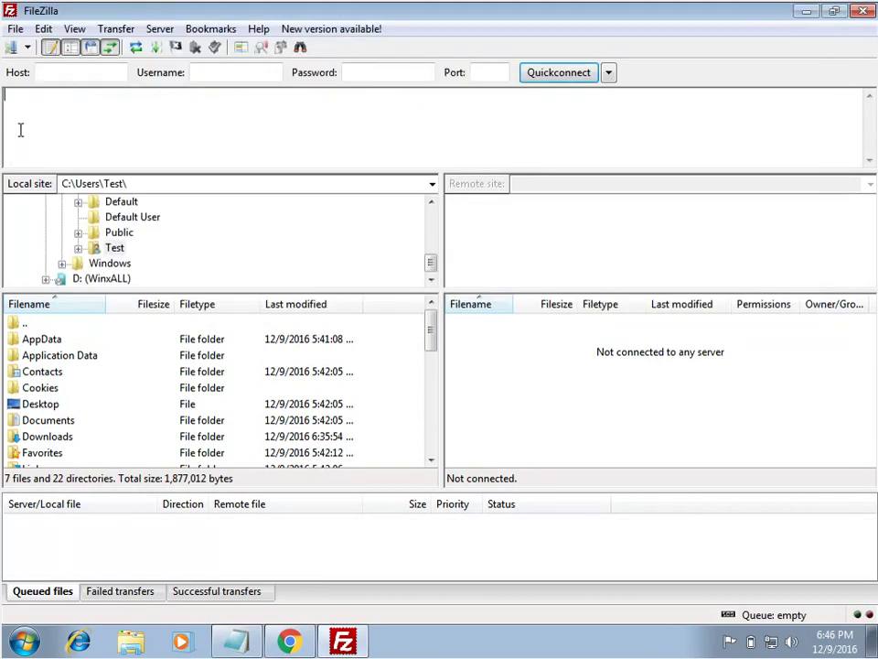
{"action": "left_click", "coordinate": [12, 50]}
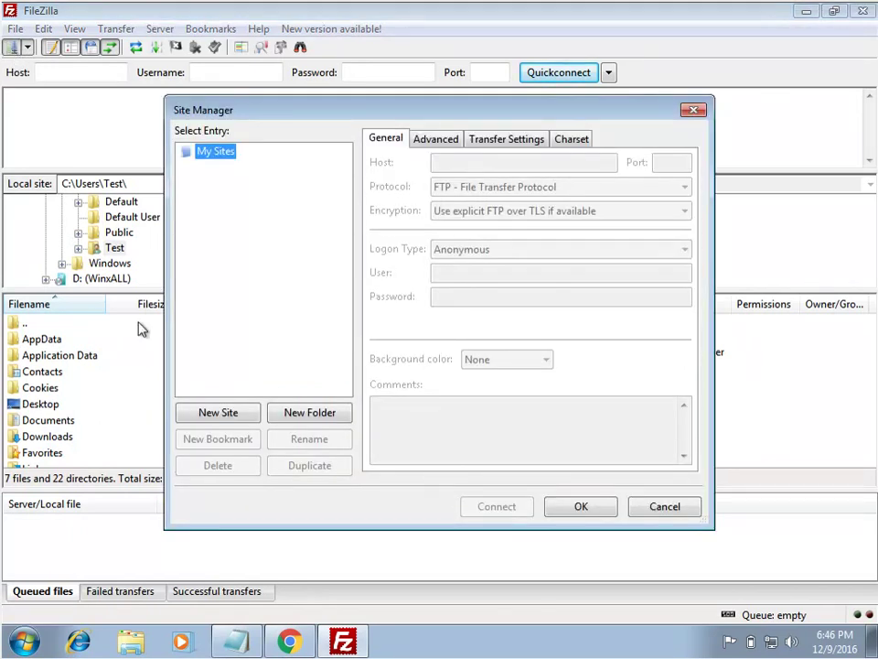
{"action": "left_click", "coordinate": [254, 646]}
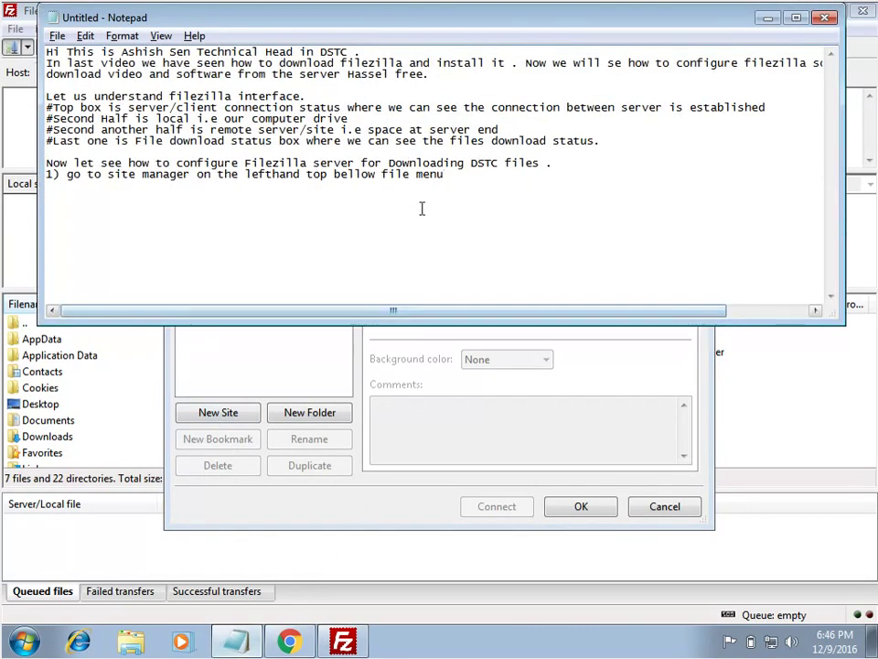
{"action": "key", "text": "Return"}
{"action": "type", "text": "2)"}
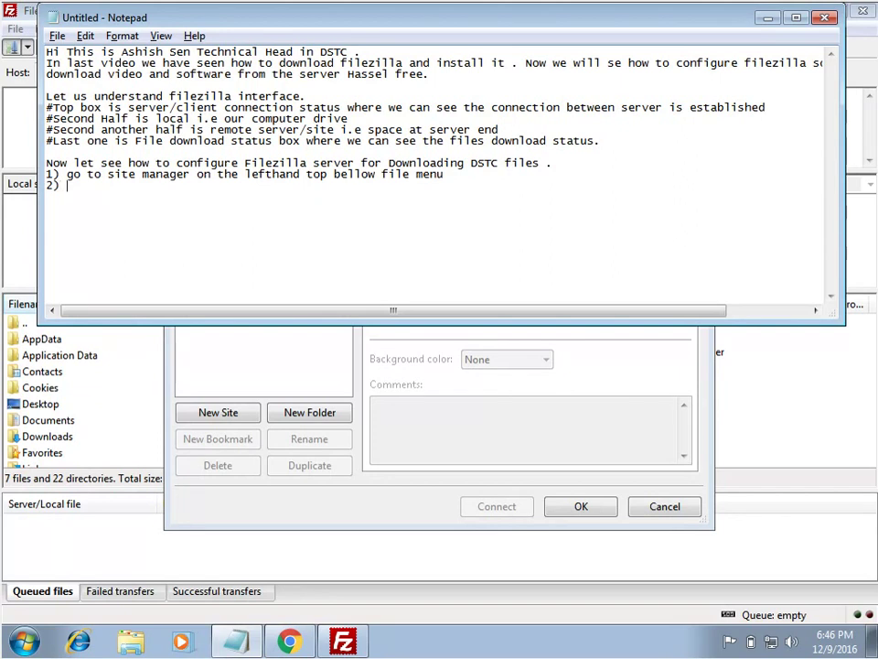
{"action": "type", "text": " Click on New Site"}
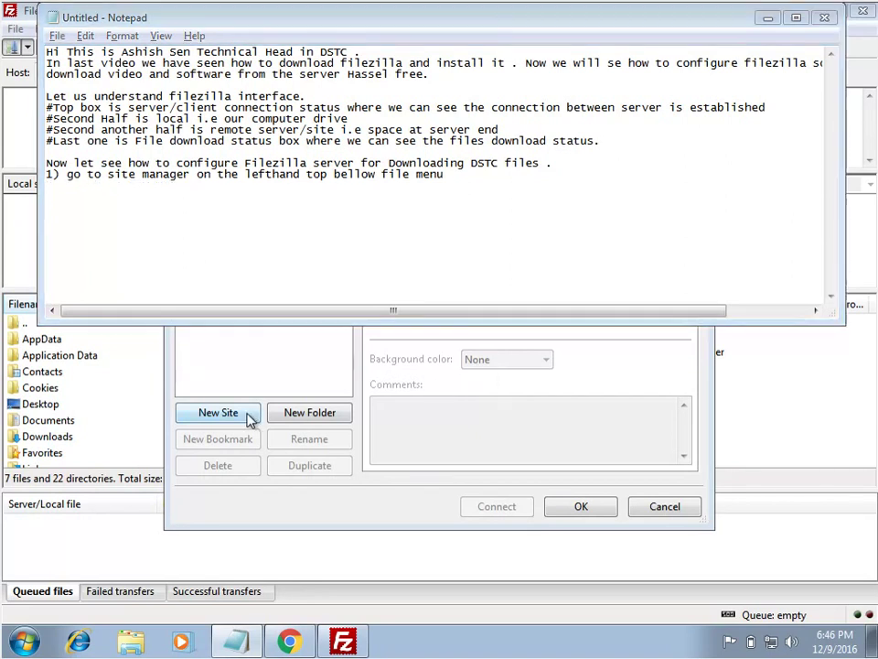
Step: Create a new site in FileZilla's Site Manager and extend instruction 2 in Notepad with "and name new site as DSTC"
{"action": "left_click", "coordinate": [217, 413]}
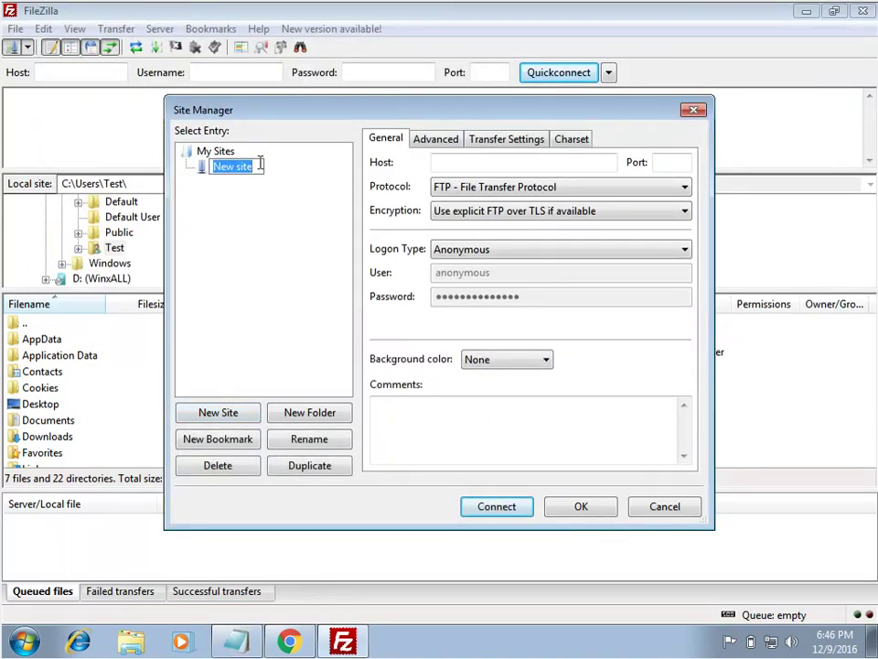
{"action": "left_click", "coordinate": [235, 643]}
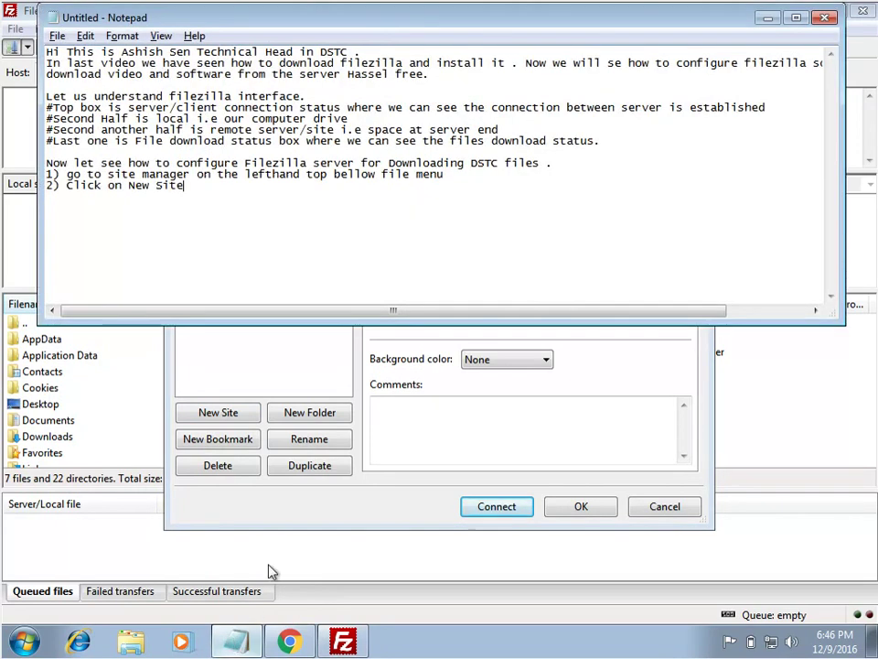
{"action": "type", "text": "and nam"}
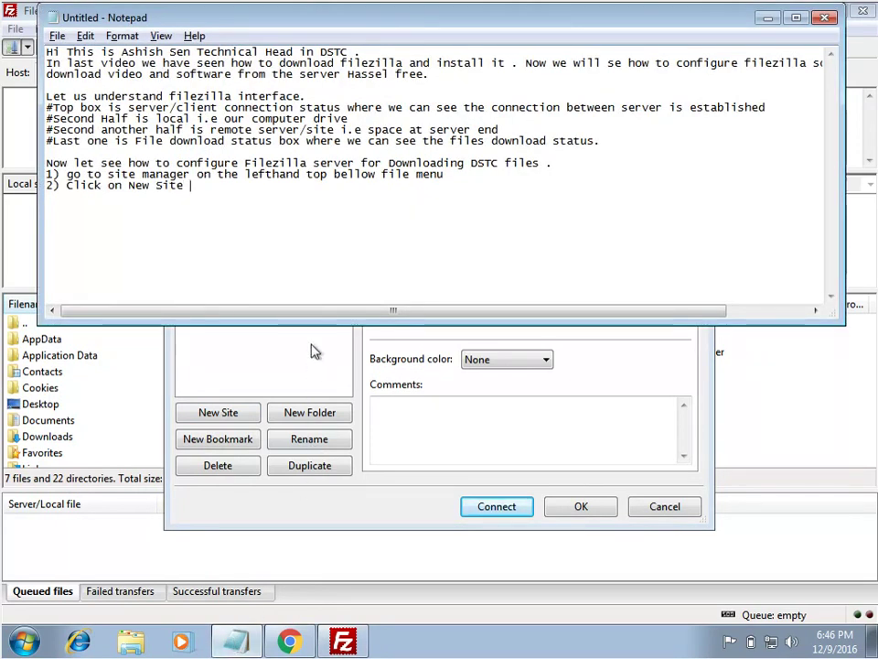
{"action": "type", "text": "e and name"}
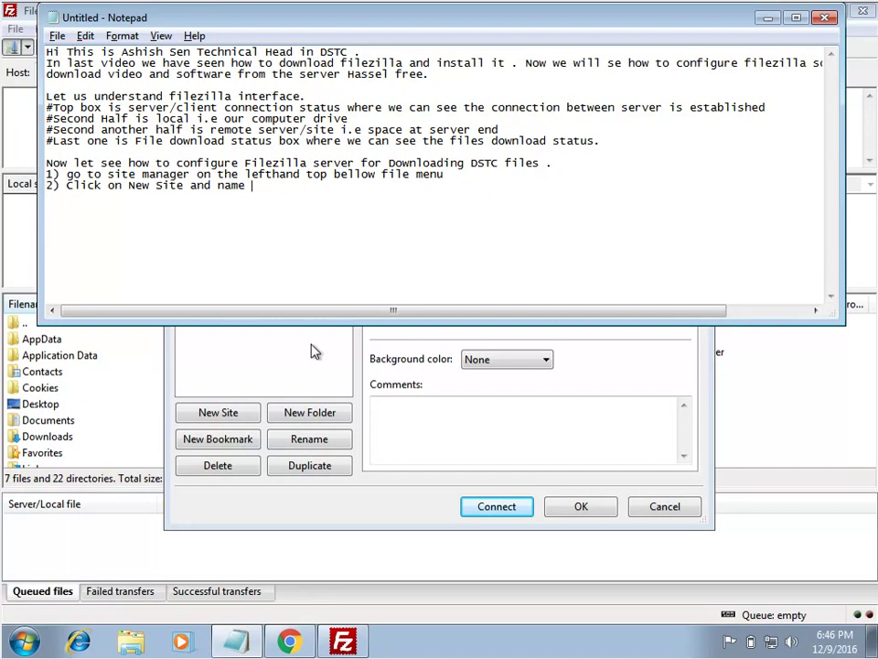
{"action": "type", "text": "new site as DSTC"}
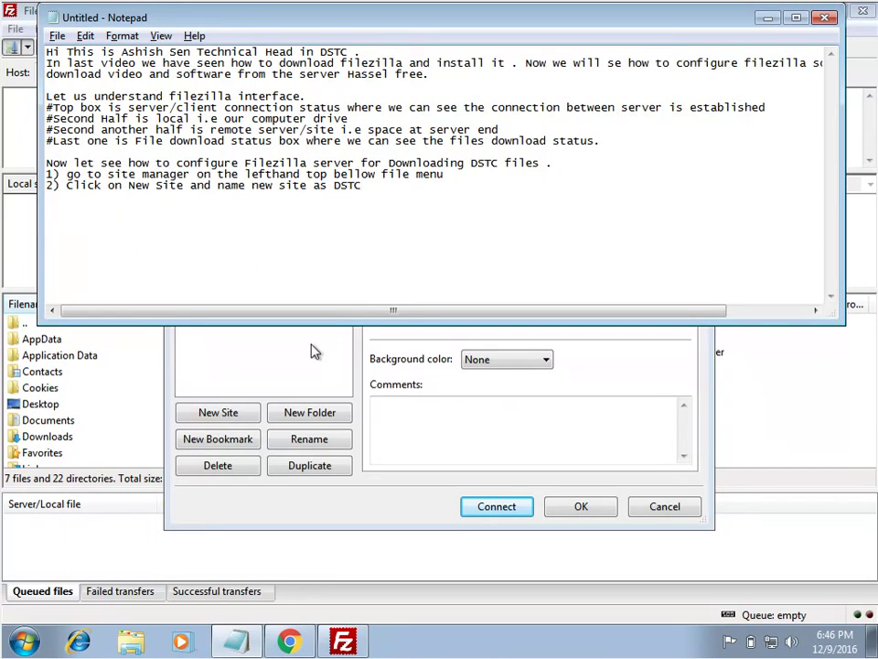
Step: Switch to FileZilla's Site Manager and rename the new site as DSTC
{"action": "left_click", "coordinate": [311, 351]}
{"action": "right_click", "coordinate": [229, 170]}
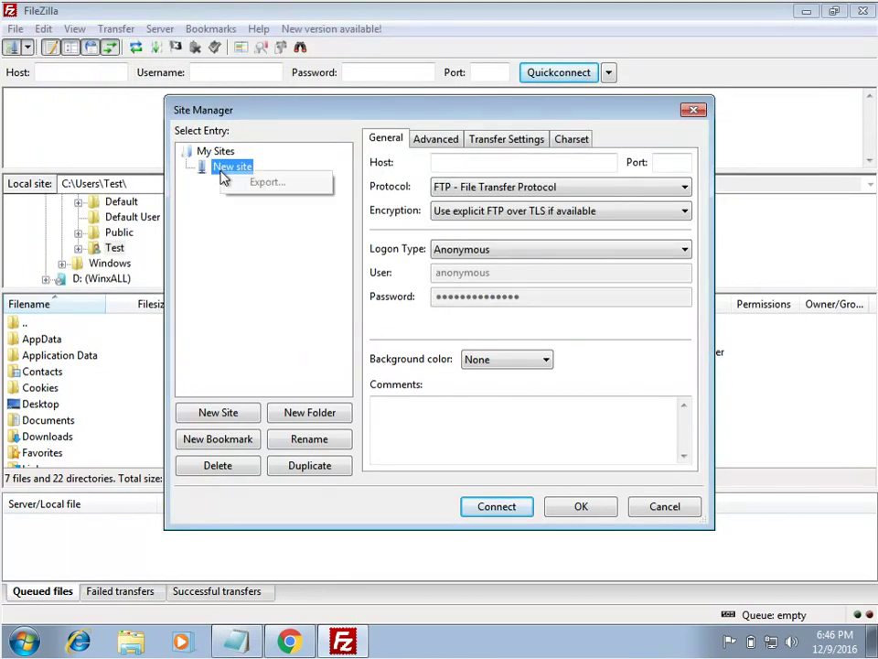
{"action": "left_click", "coordinate": [293, 442]}
{"action": "type", "text": "DS"}
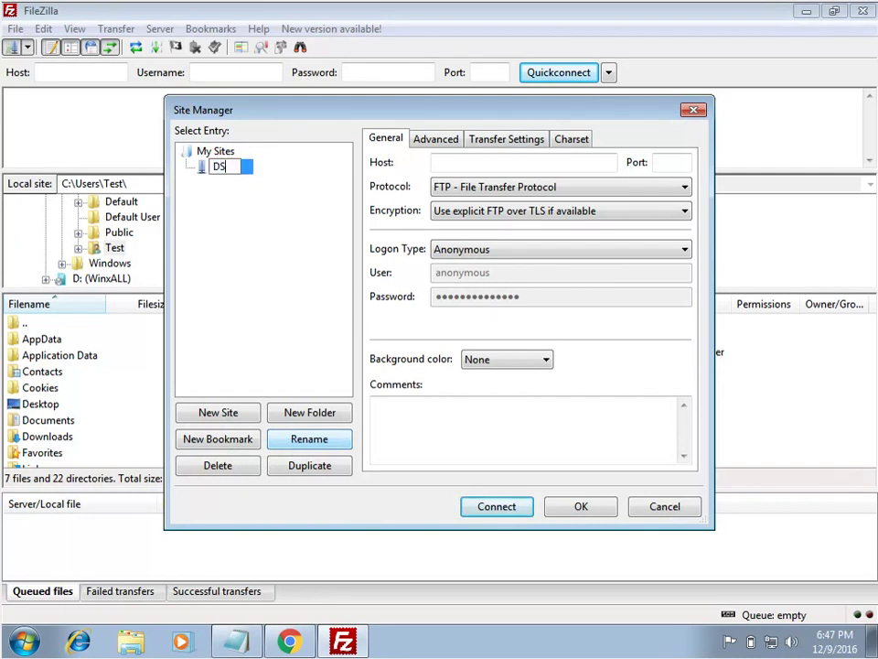
{"action": "type", "text": "TC"}
{"action": "key", "text": "Return"}
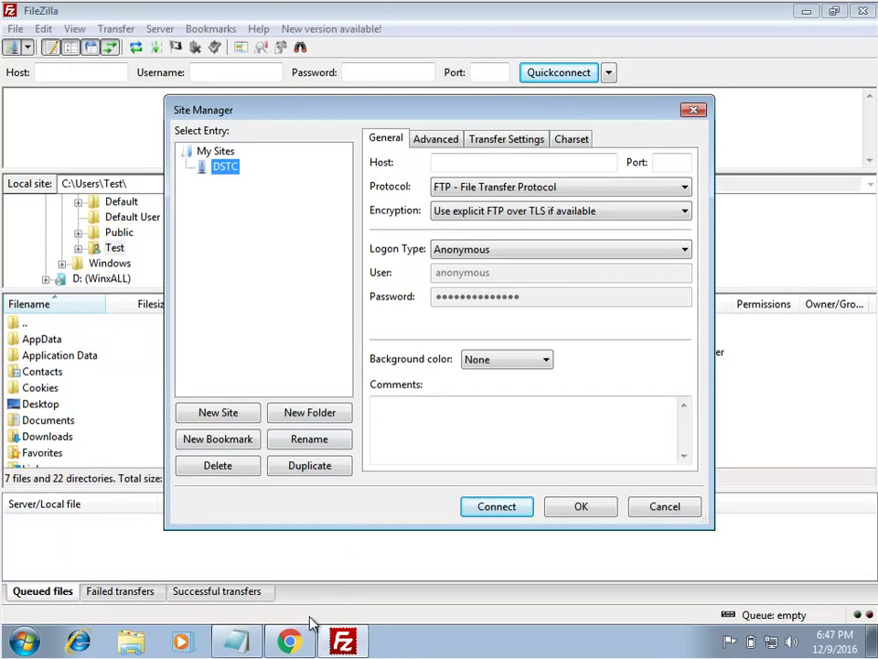
Step: Return to Notepad and add the line "3) DSCT Server Host address is 103.66.212.219 put it in host address"
{"action": "left_click", "coordinate": [236, 640]}
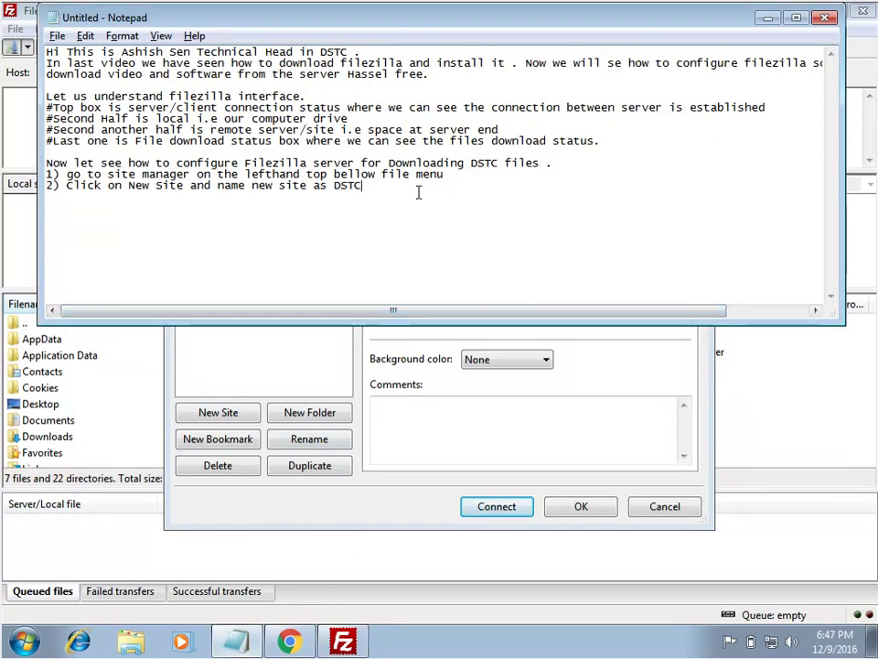
{"action": "key", "text": "Return"}
{"action": "type", "text": "3) DSCT Ser"}
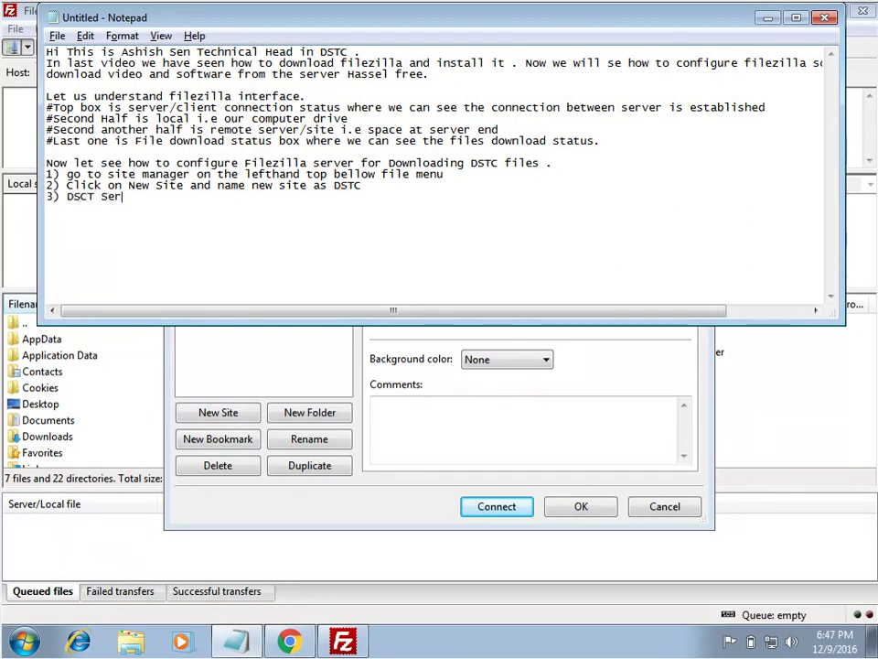
{"action": "type", "text": "ver Hos"}
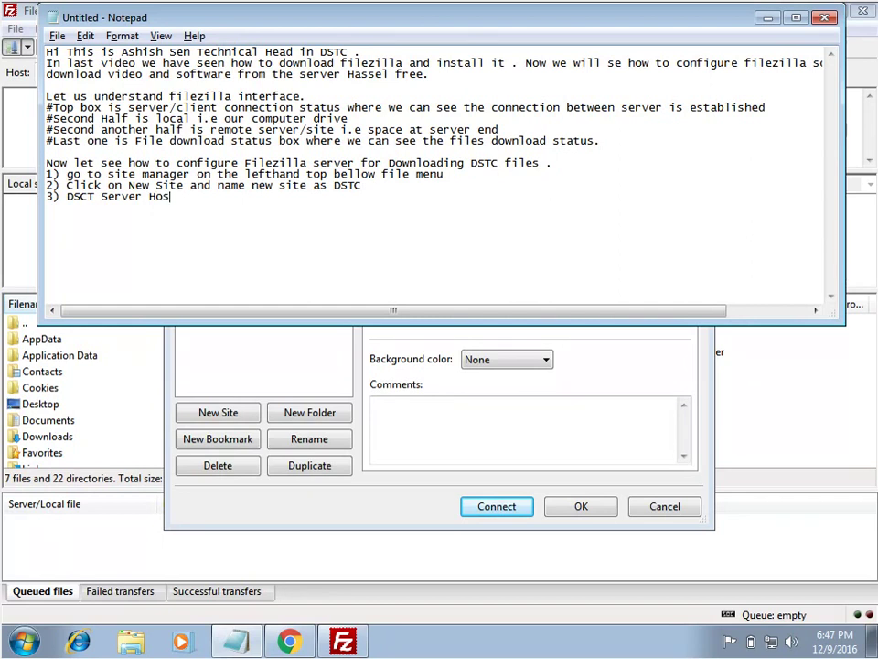
{"action": "type", "text": "t address a"}
{"action": "key", "text": "BackSpace"}
{"action": "type", "text": "is "}
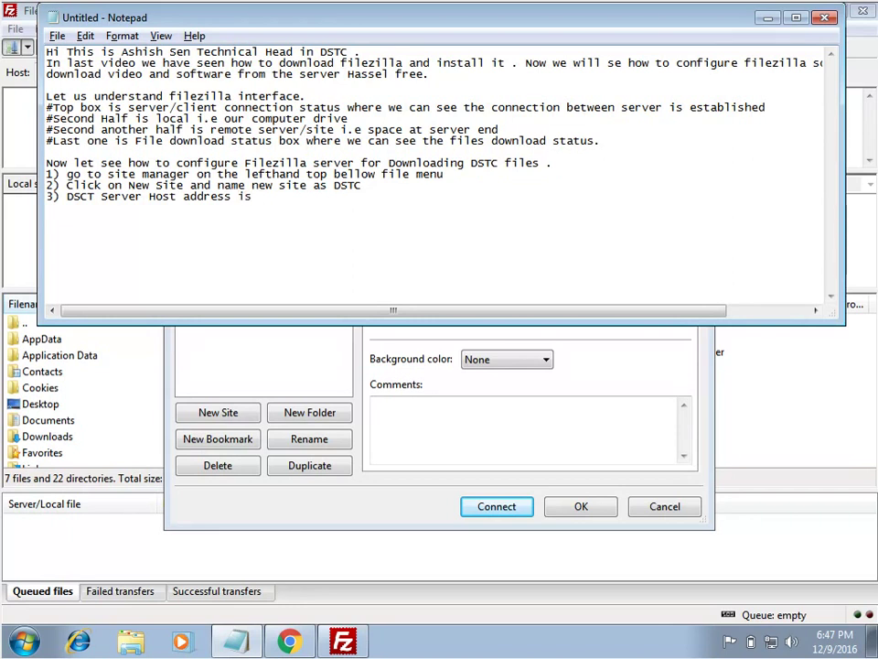
{"action": "type", "text": "103.66.212.219 "}
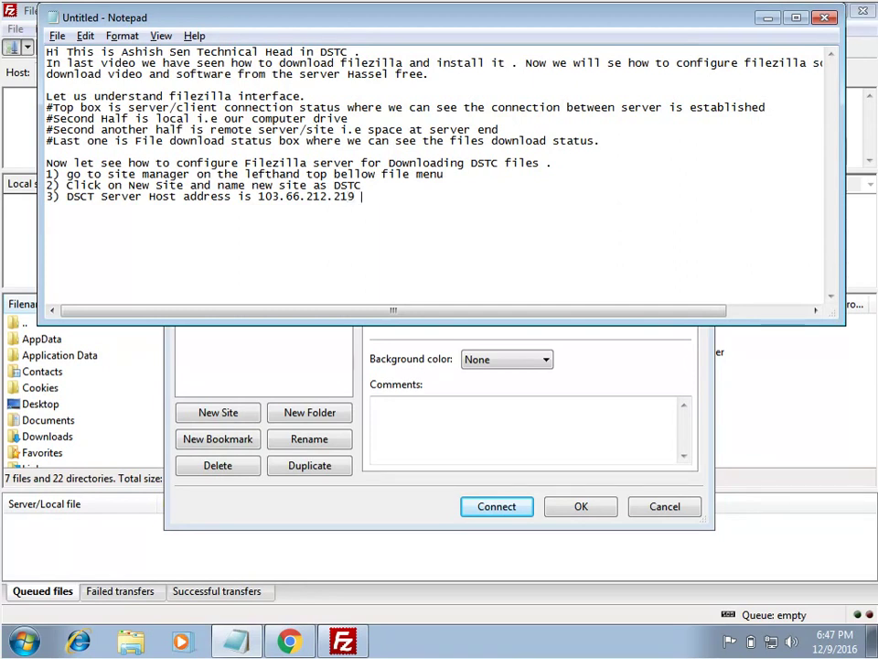
{"action": "type", "text": "put it in host address"}
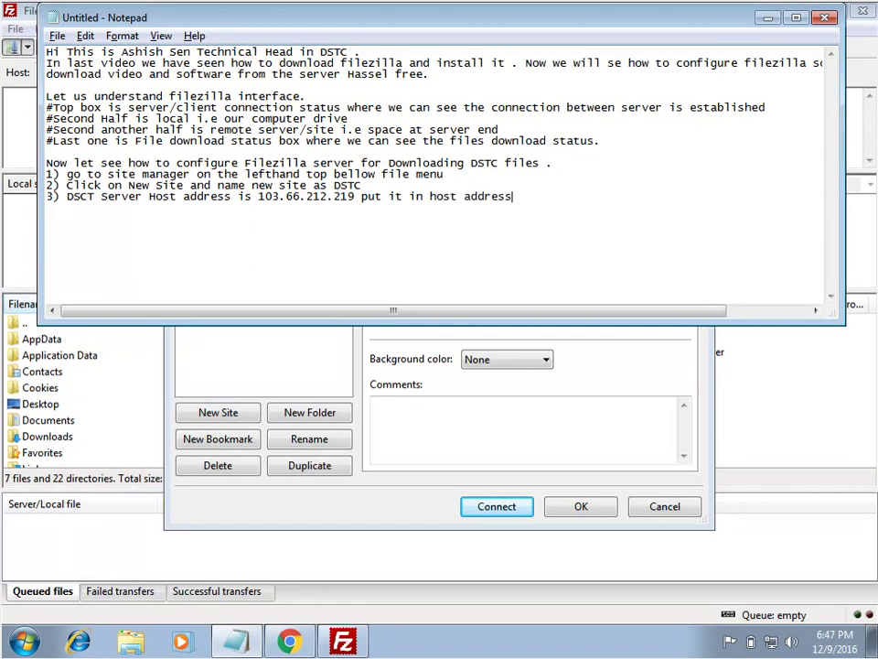
Step: Copy the address 103.66.212.219 from the notes into the DSTC site's Host field in FileZilla's Site Manager
{"action": "left_click_drag", "start_coordinate": [356, 196], "coordinate": [258, 196]}
{"action": "key", "text": "ctrl+c"}
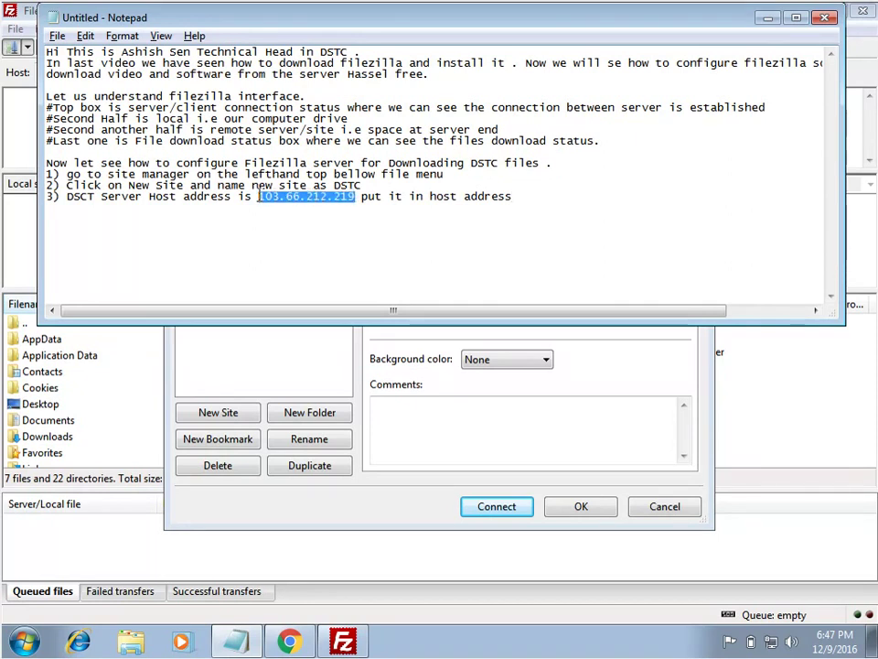
{"action": "left_click", "coordinate": [468, 434]}
{"action": "left_click", "coordinate": [442, 165]}
{"action": "key", "text": "ctrl+v"}
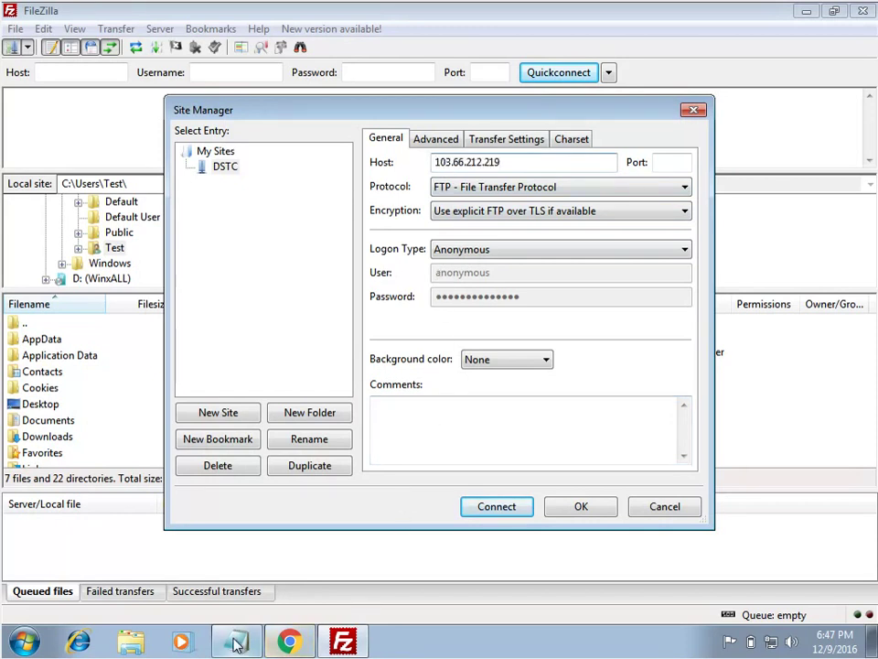
Step: Add the line "4) Select logon type as normal" in Notepad and set the DSTC site's logon type to Normal in FileZilla
{"action": "key", "text": "alt+Tab"}
{"action": "left_click", "coordinate": [539, 199]}
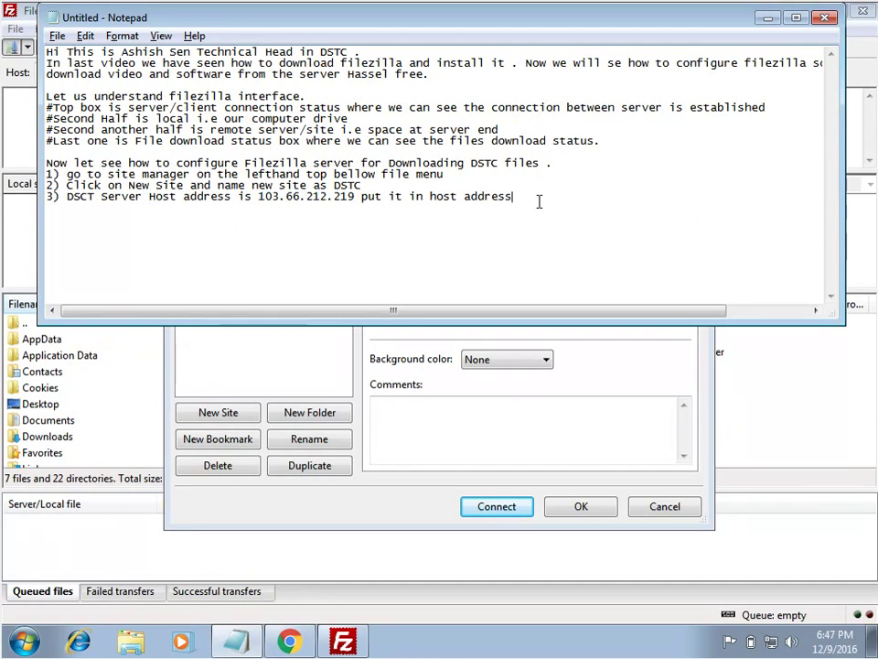
{"action": "key", "text": "Return"}
{"action": "type", "text": "4) Select"}
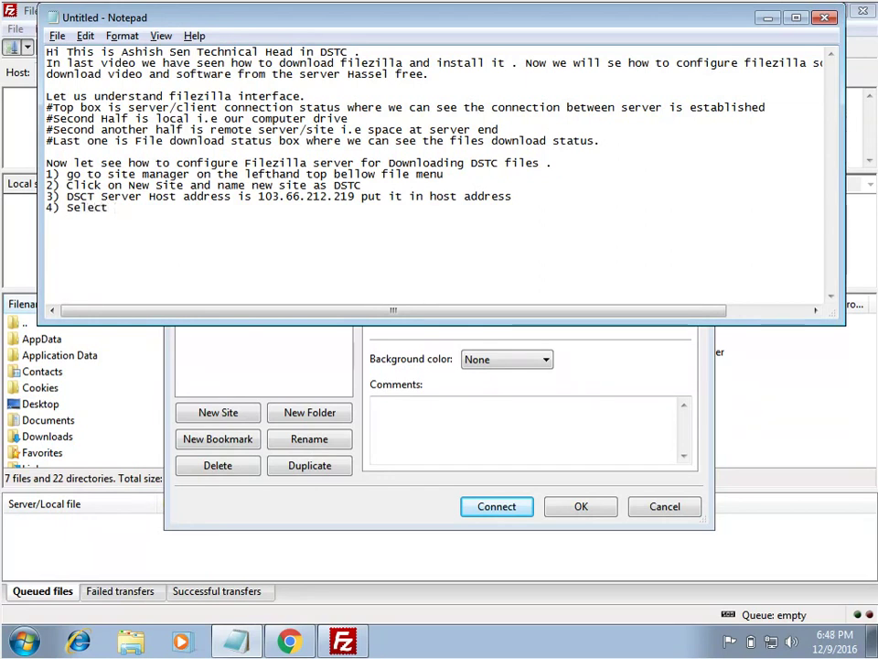
{"action": "left_click_drag", "start_coordinate": [484, 22], "coordinate": [501, 295]}
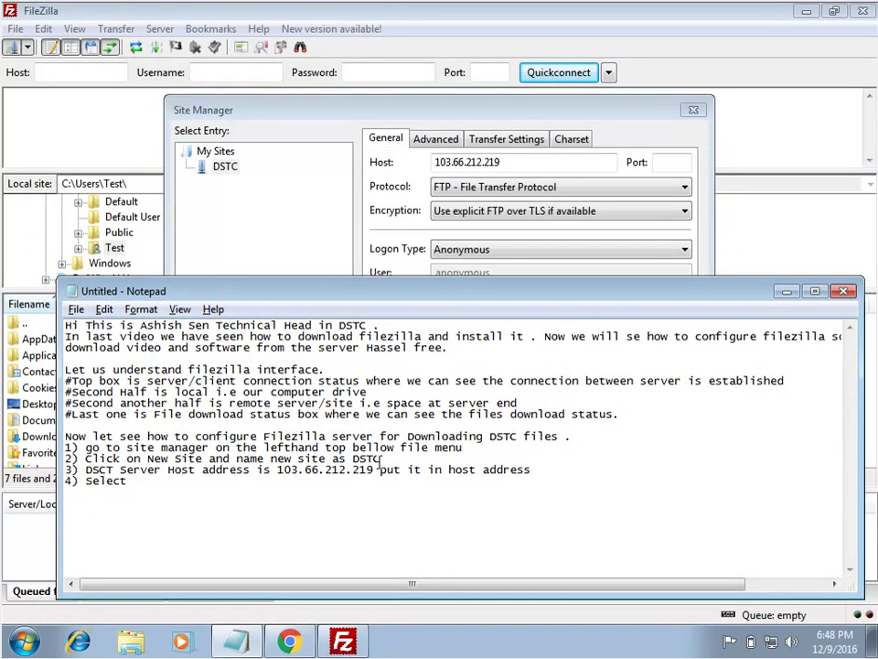
{"action": "type", "text": "lo"}
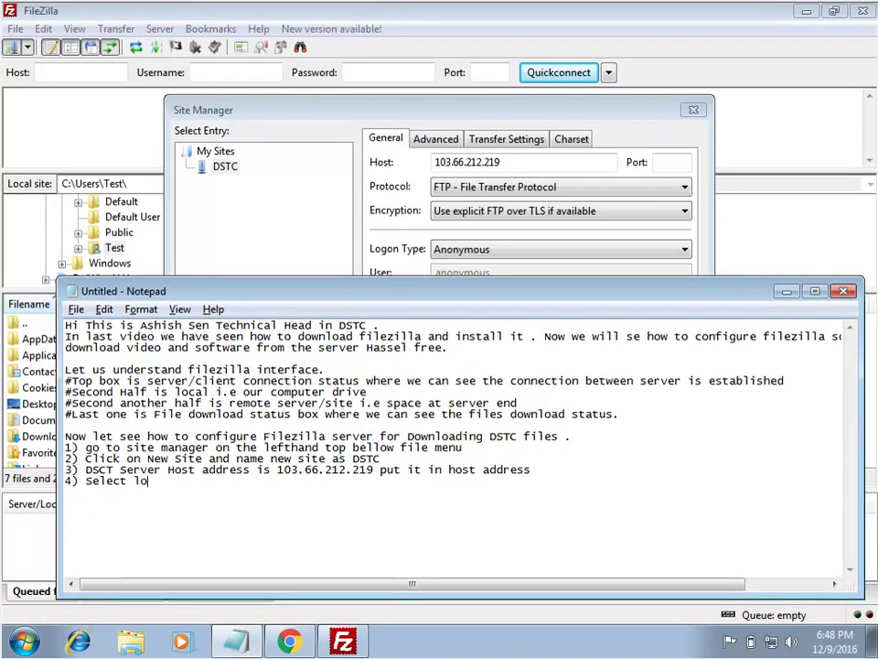
{"action": "type", "text": "gon type as "}
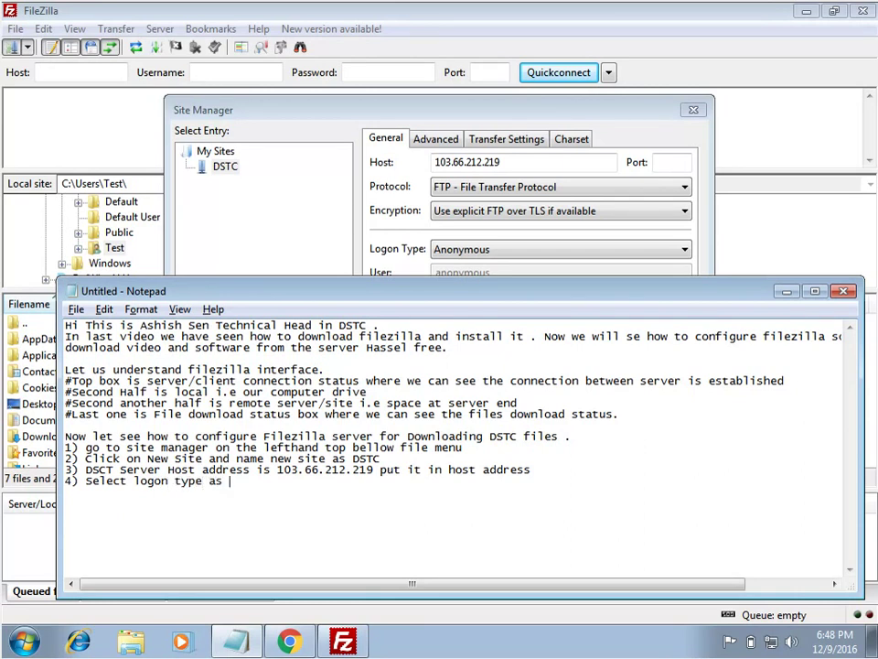
{"action": "type", "text": "normal"}
{"action": "left_click", "coordinate": [484, 251]}
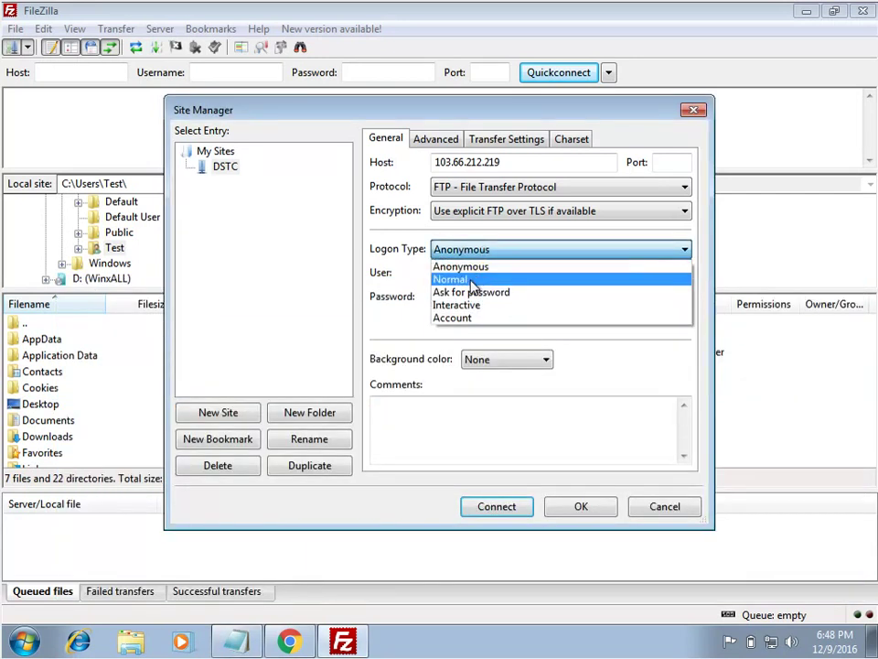
{"action": "left_click", "coordinate": [469, 280]}
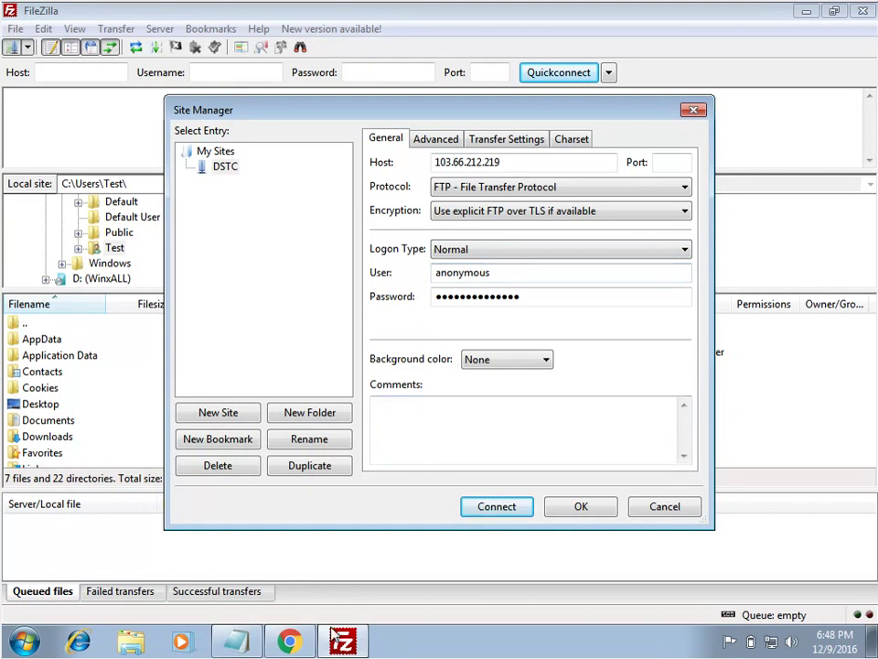
Step: Return to Notepad and add the line "5) Insert User and password as provided to you by us"
{"action": "left_click", "coordinate": [236, 641]}
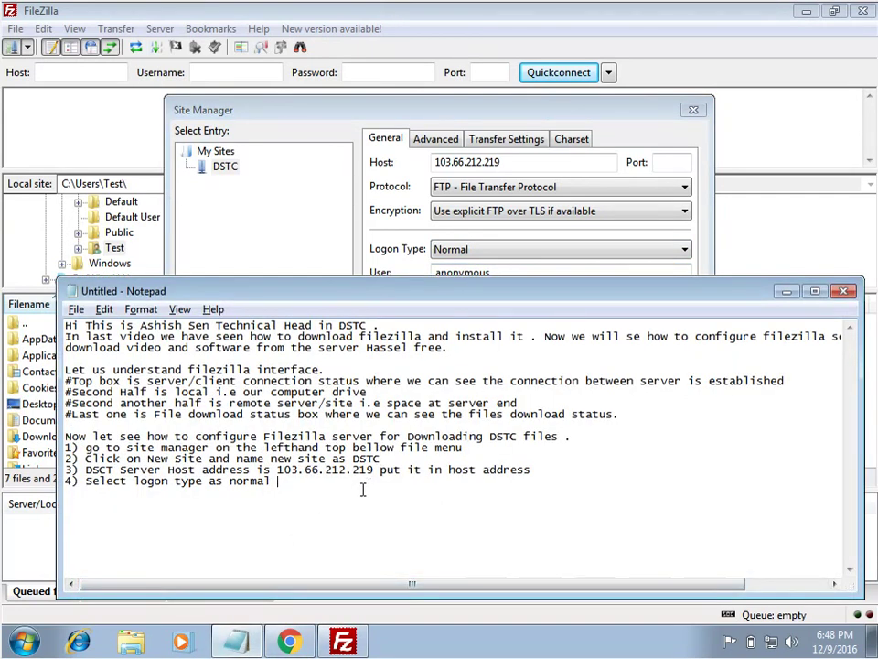
{"action": "key", "text": "Return"}
{"action": "type", "text": "5) Insert"}
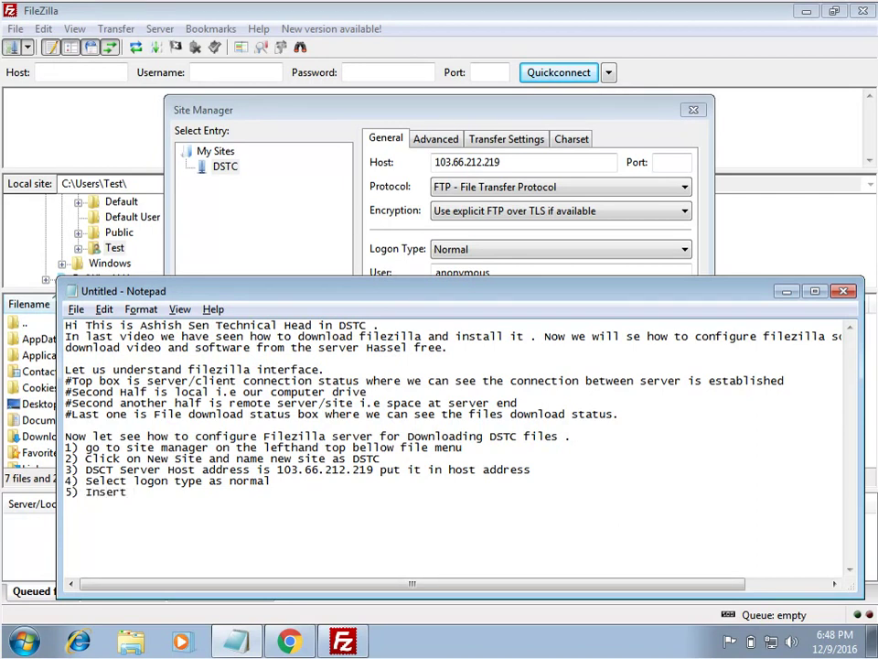
{"action": "type", "text": "User and password as "}
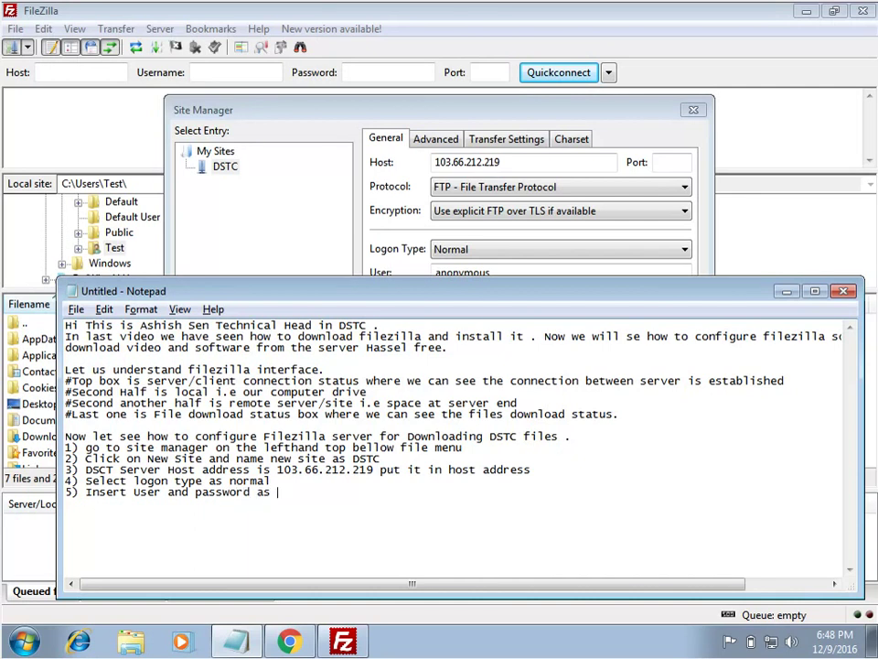
{"action": "type", "text": "provi"}
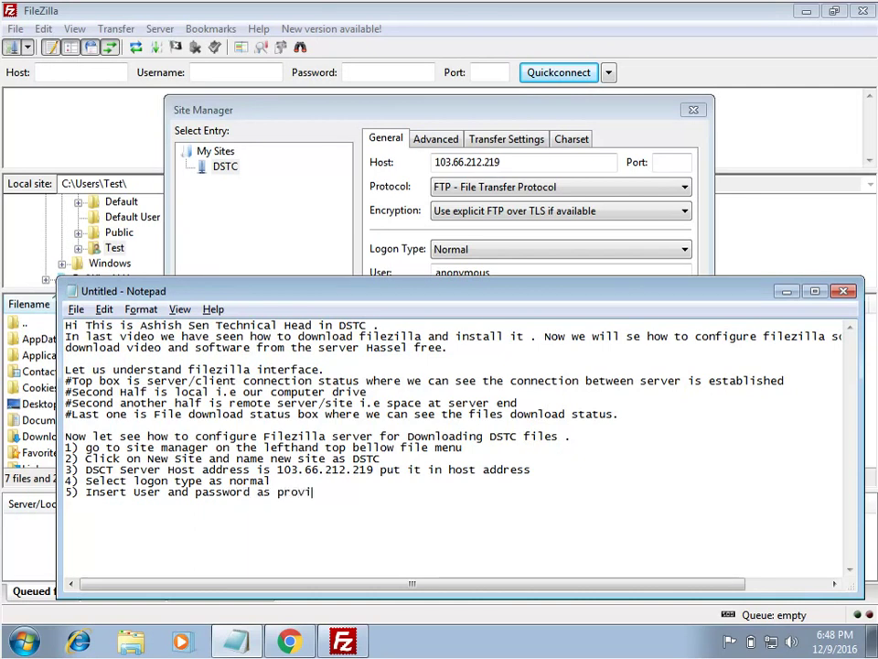
{"action": "type", "text": "ded "}
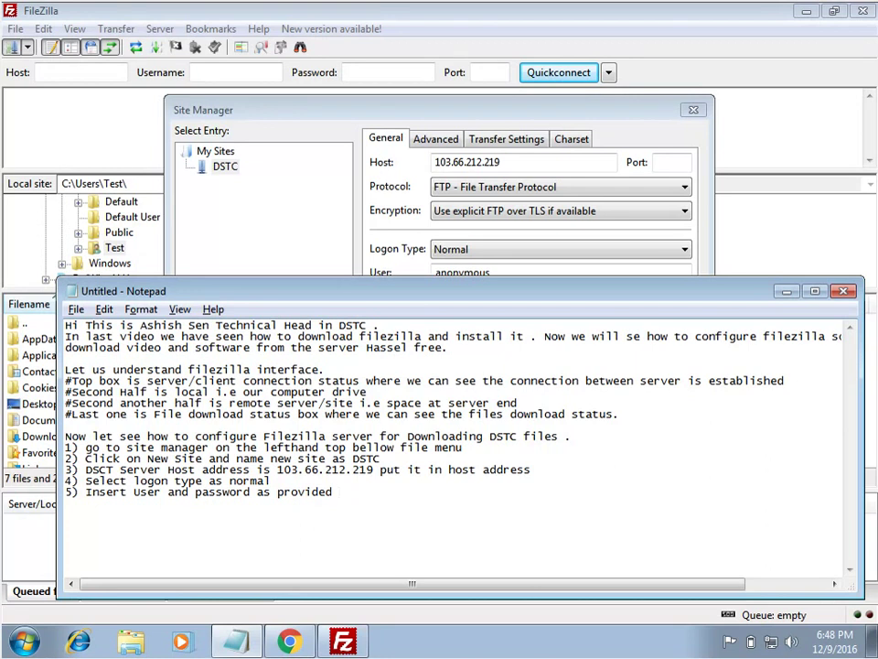
{"action": "type", "text": "to you by us"}
Step: In FileZilla, set the DSTC site's user to ghatkopar, enter the account password and save the site without connecting
{"action": "left_click", "coordinate": [402, 249]}
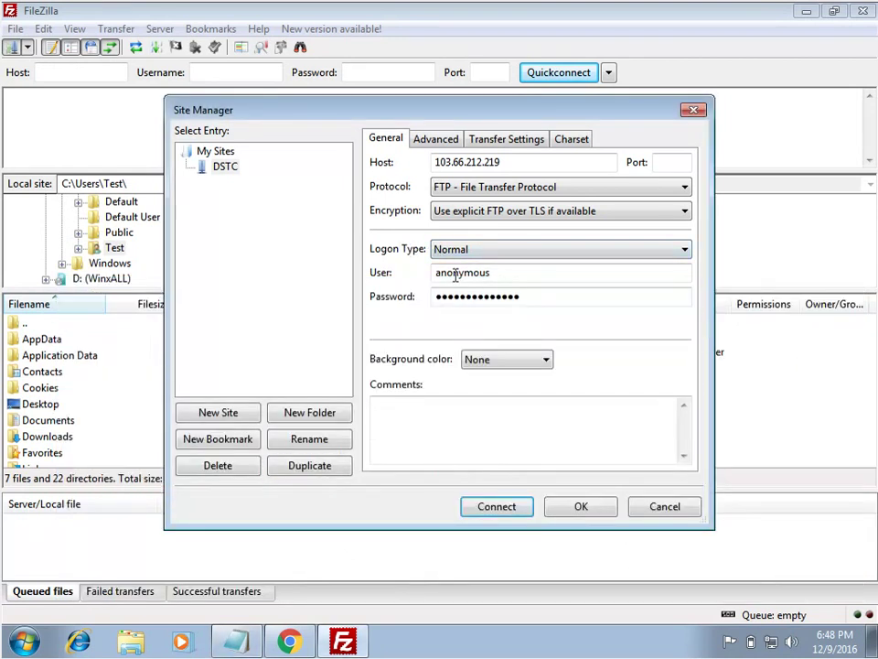
{"action": "left_click_drag", "start_coordinate": [522, 273], "coordinate": [434, 273]}
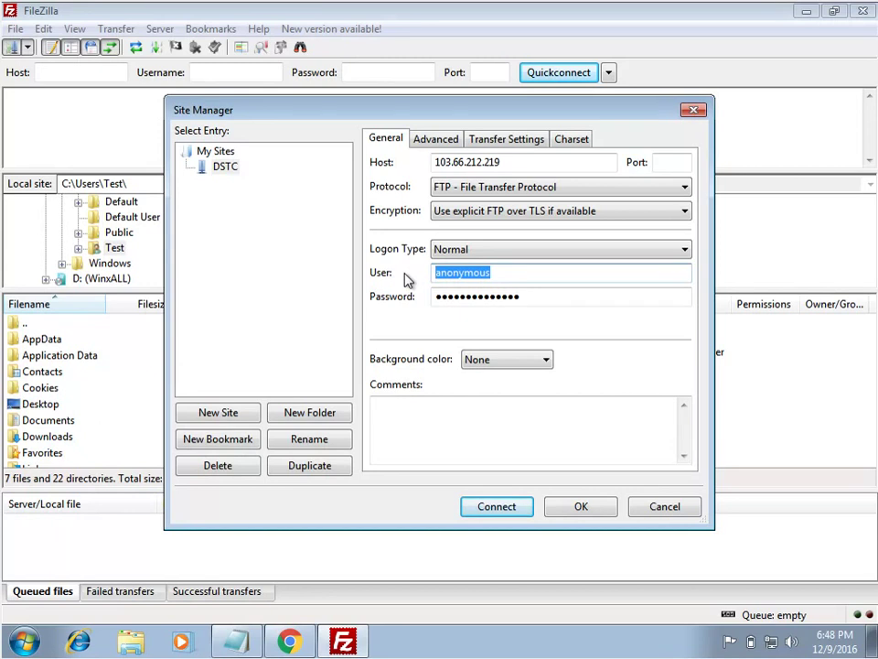
{"action": "type", "text": "gh"}
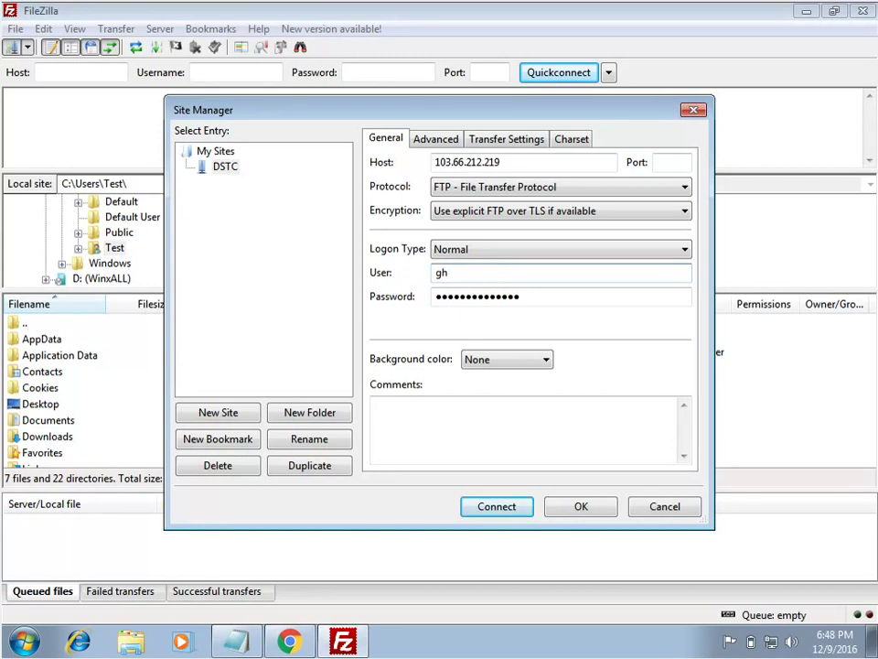
{"action": "key", "text": "BackSpace"}
{"action": "key", "text": "BackSpace"}
{"action": "key", "text": "BackSpace"}
{"action": "type", "text": "ghatkopar"}
{"action": "key", "text": "Tab"}
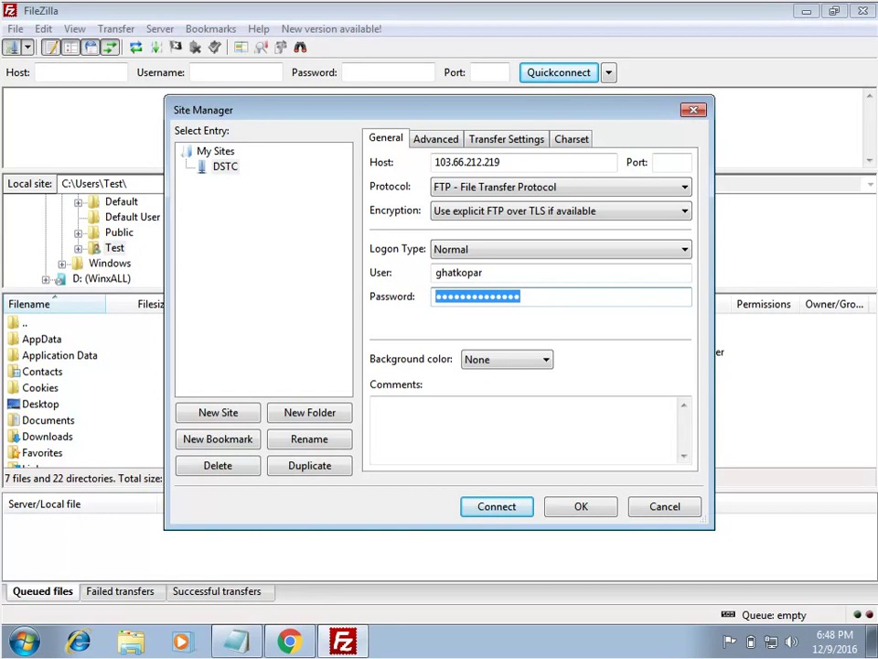
{"action": "type", "text": "••"}
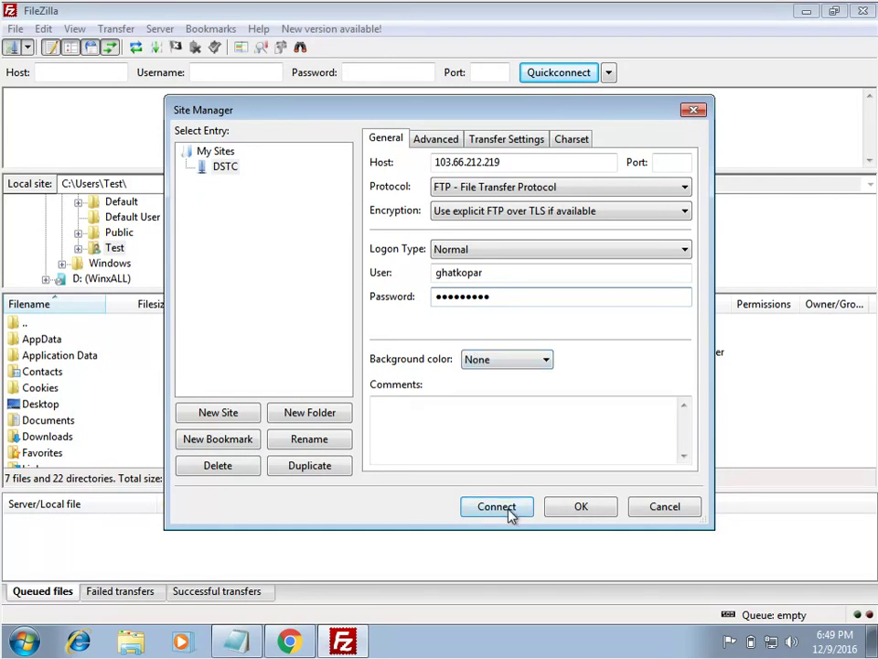
{"action": "left_click", "coordinate": [572, 509]}
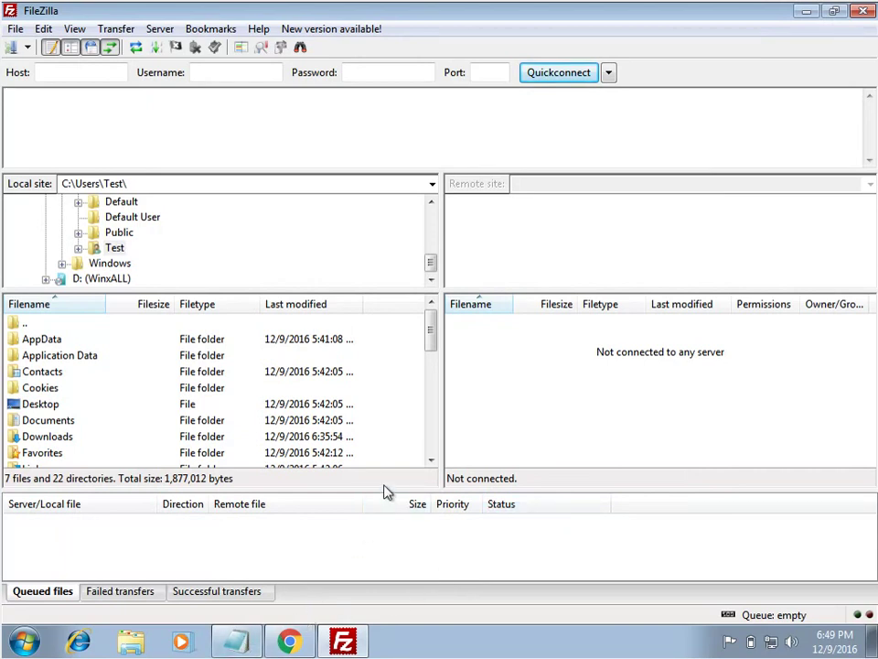
Step: Return to Notepad and extend instruction 5 with "& click on ok ... Thats it!!!"
{"action": "left_click", "coordinate": [243, 639]}
{"action": "left_click", "coordinate": [425, 509]}
{"action": "type", "text": "& "}
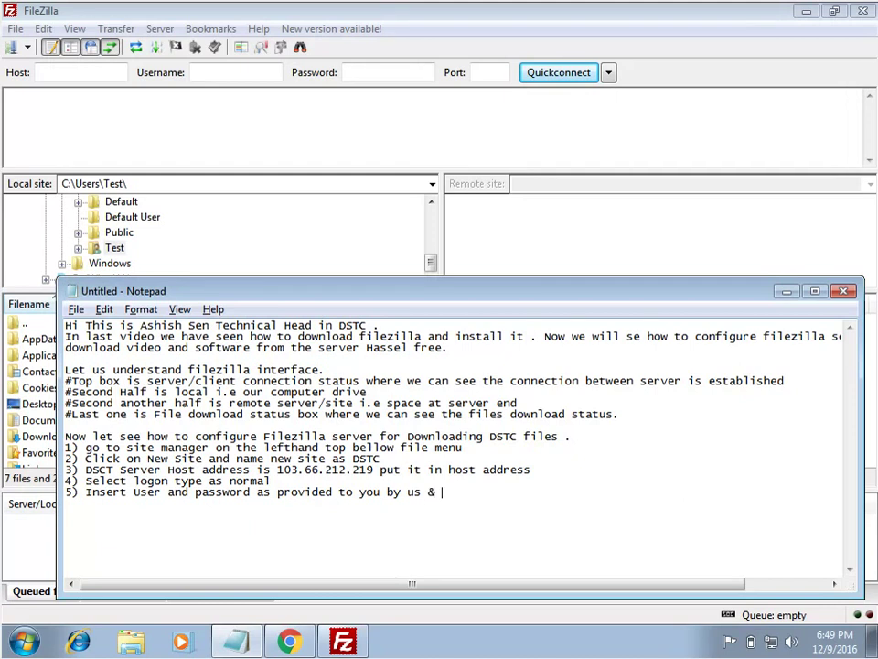
{"action": "type", "text": "click on ok ... Tha"}
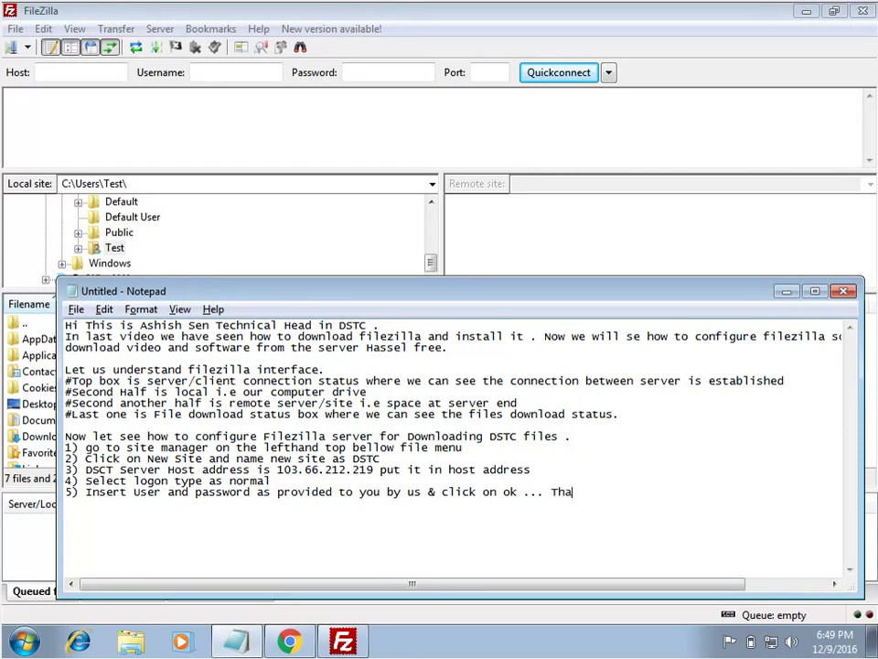
{"action": "type", "text": "ts it!!!"}
{"action": "mouse_move", "coordinate": [578, 655]}
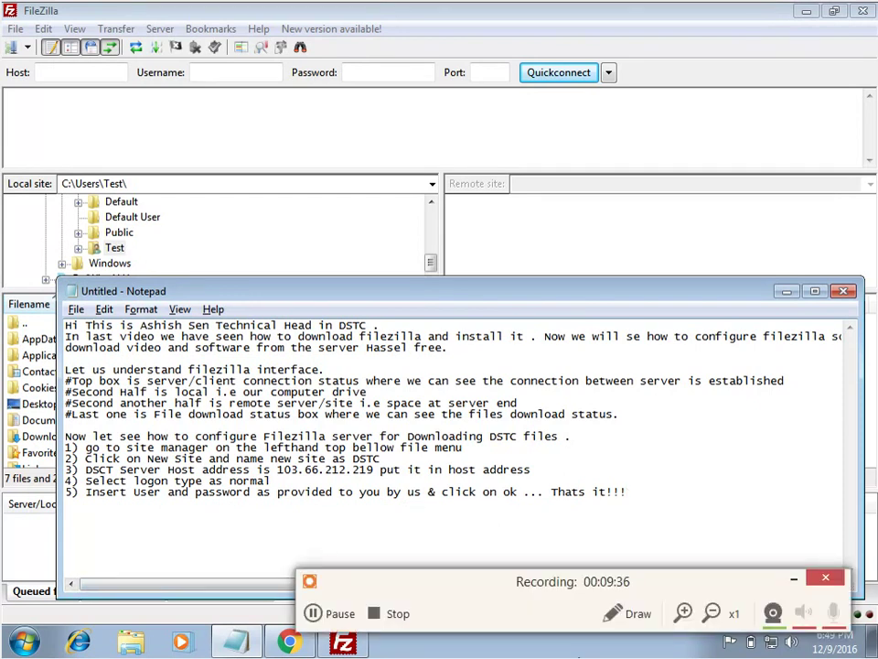